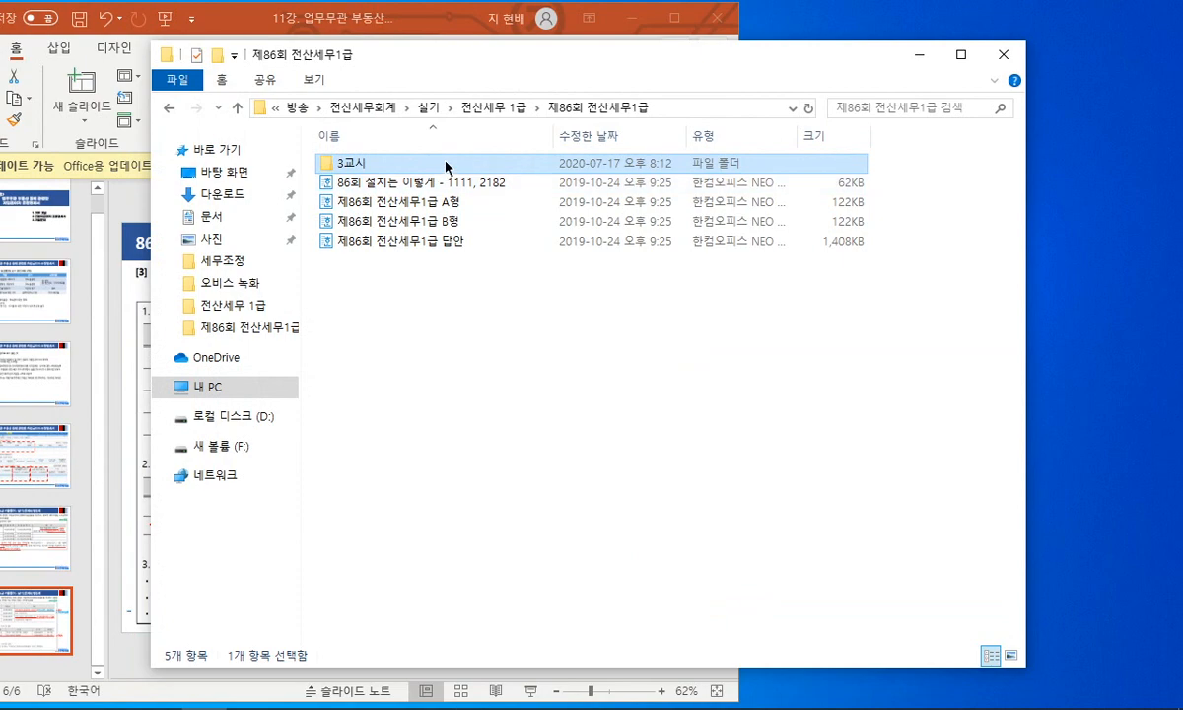
# - Start the 3교시 exam program, enter the exam number and candidate name, and install the base data
pyautogui.doubleClick(422, 184)
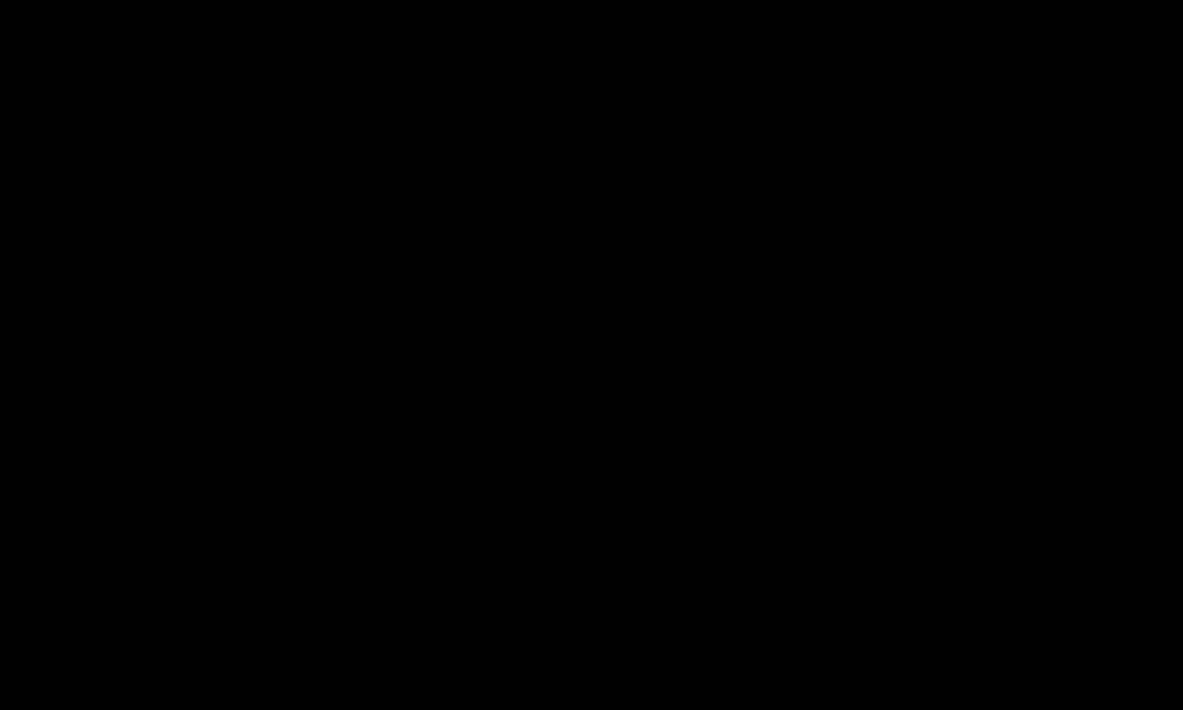
pyautogui.write('11111111')
pyautogui.press('Tab')
pyautogui.write('방구석 지쌤')
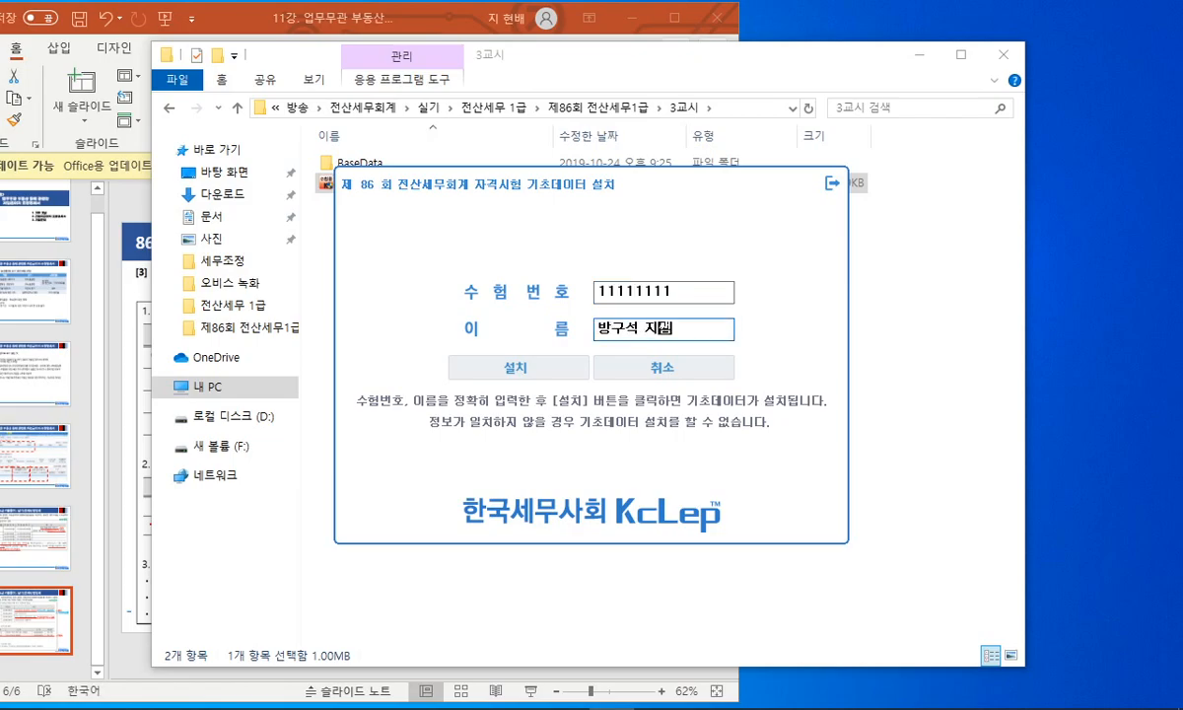
pyautogui.click(546, 365)
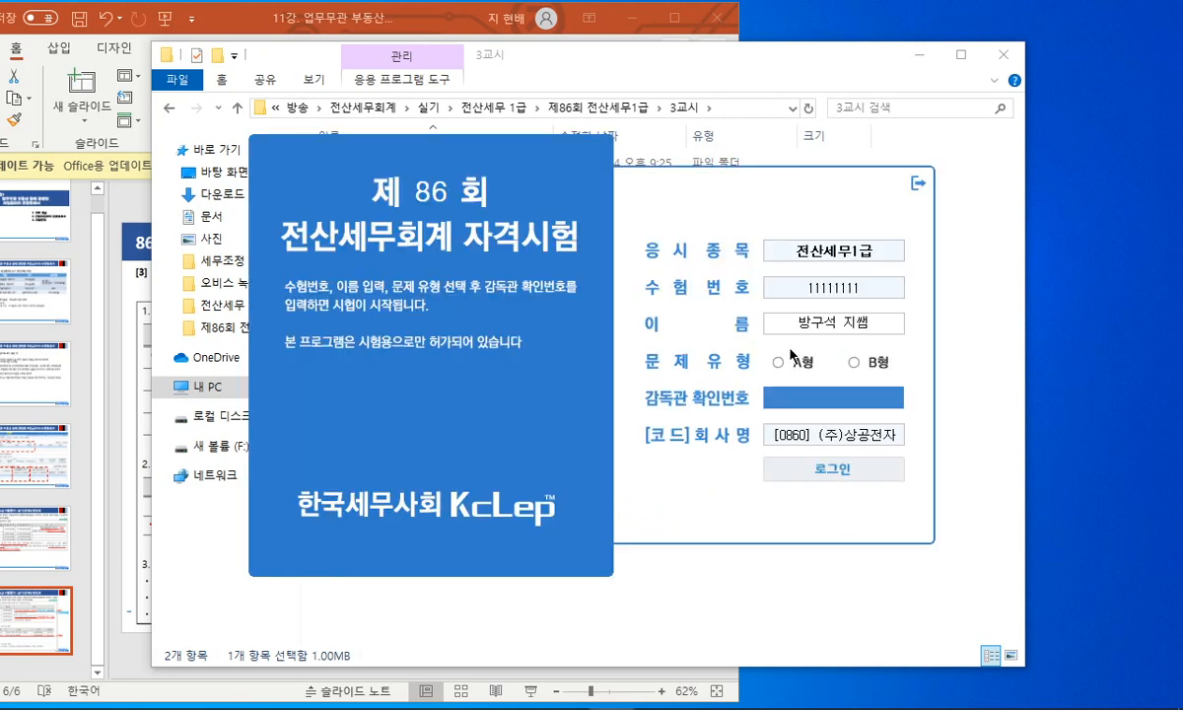
# - Choose exam type A, enter the supervisor confirmation code, and log in
pyautogui.click(784, 366)
pyautogui.write('기출')
pyautogui.press('Return')
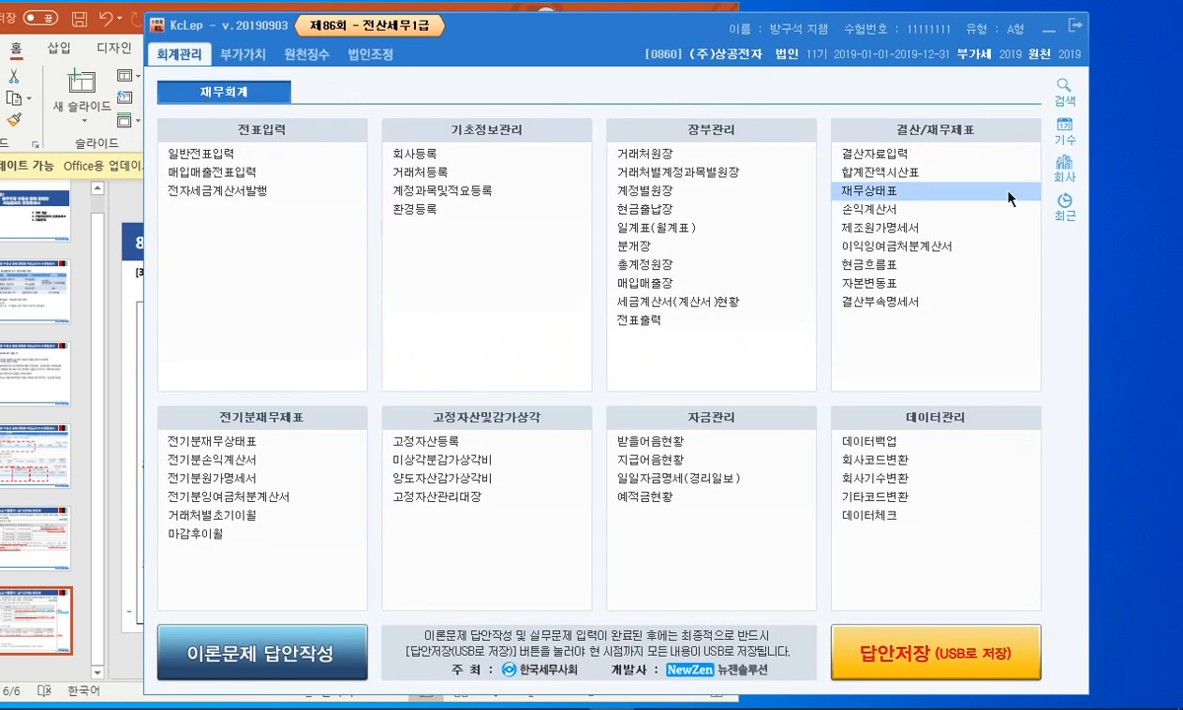
# - Switch to company 0861 한양전기(주) and open the 업무무관부동산등에관련한차입금이자조정명세서
pyautogui.click(1065, 170)
pyautogui.click(627, 284)
pyautogui.doubleClick(627, 284)
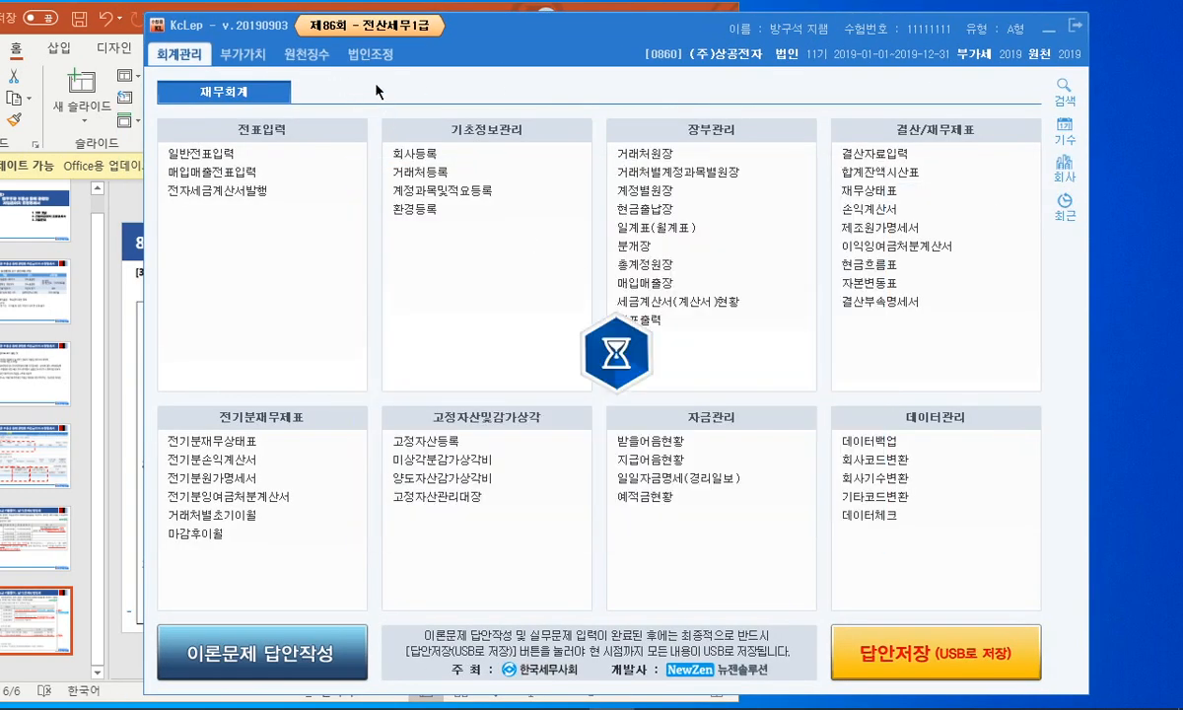
pyautogui.click(355, 54)
pyautogui.click(943, 305)
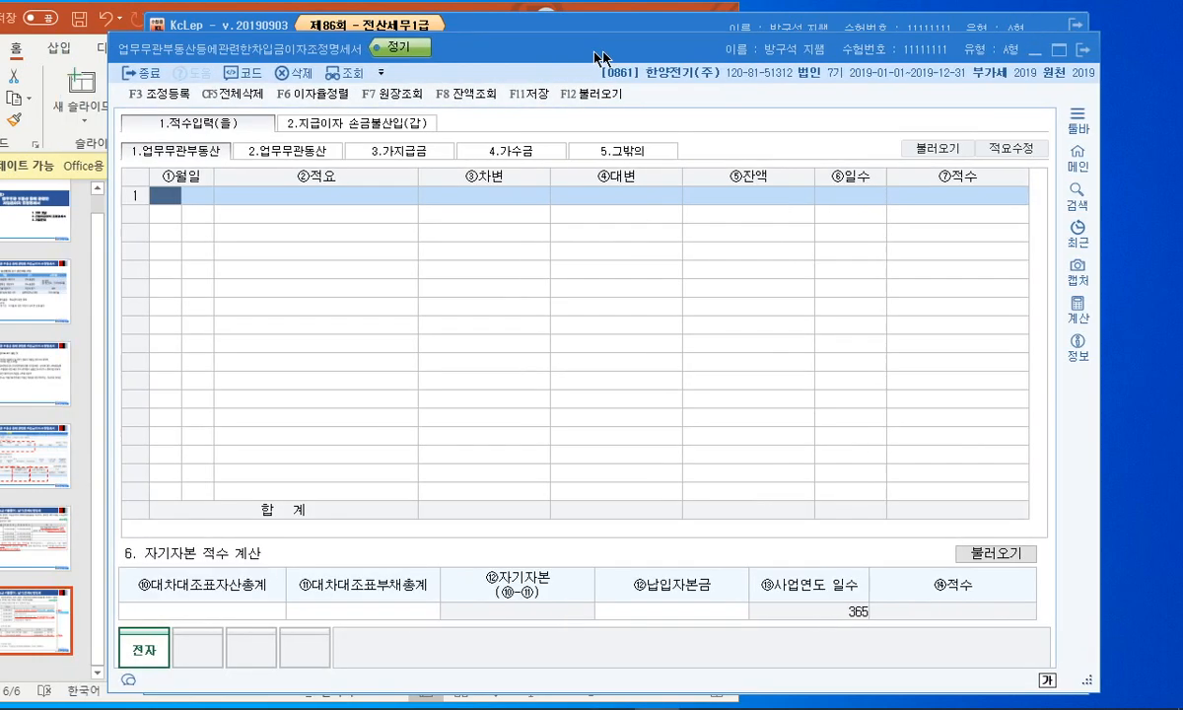
# - Arrange the tax form and lecture slide windows side by side
pyautogui.moveTo(596, 52); pyautogui.dragTo(724, 61)
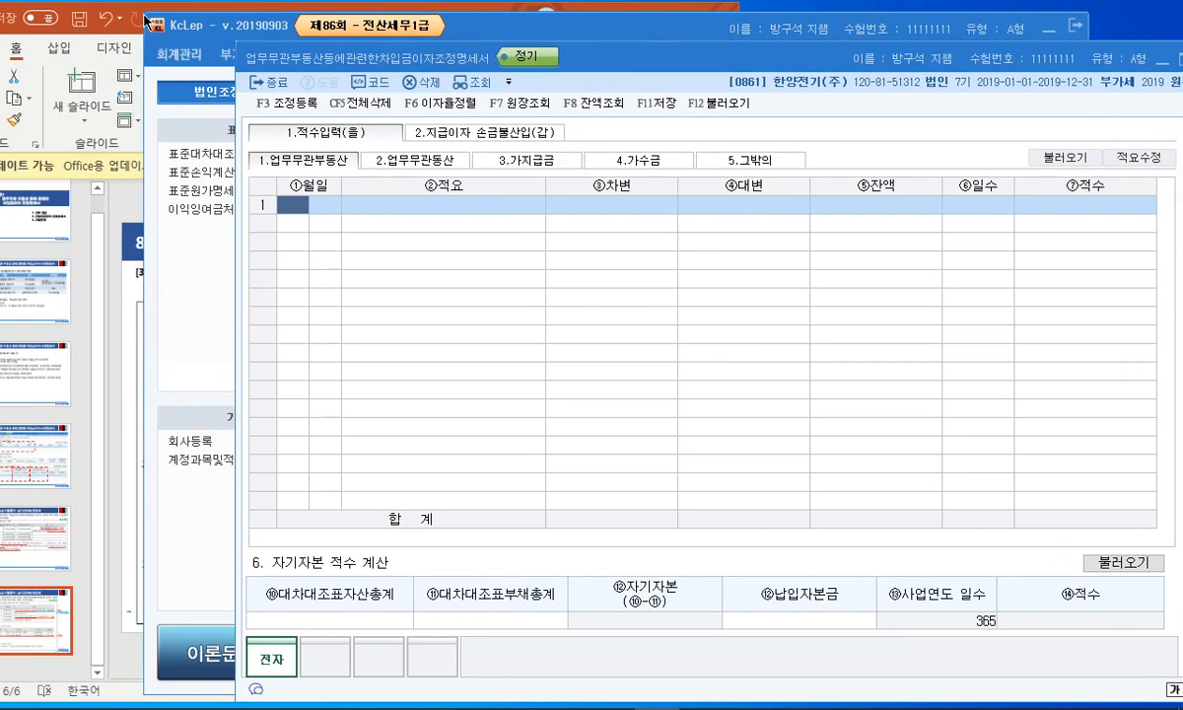
pyautogui.click(134, 11)
pyautogui.moveTo(348, 17); pyautogui.dragTo(278, 16)
pyautogui.click(731, 284)
pyautogui.moveTo(663, 61); pyautogui.dragTo(910, 61)
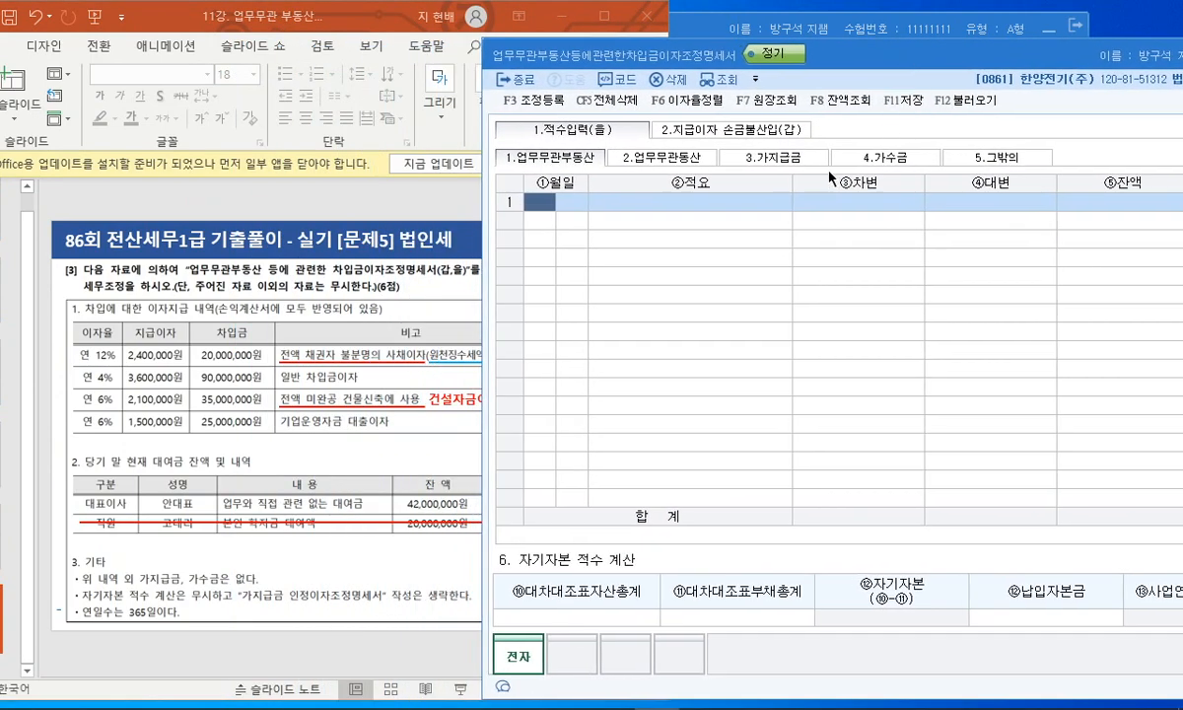
# - On the 가지급금 sheet, record a 1/1 지급 entry of 42,000,000
pyautogui.click(777, 160)
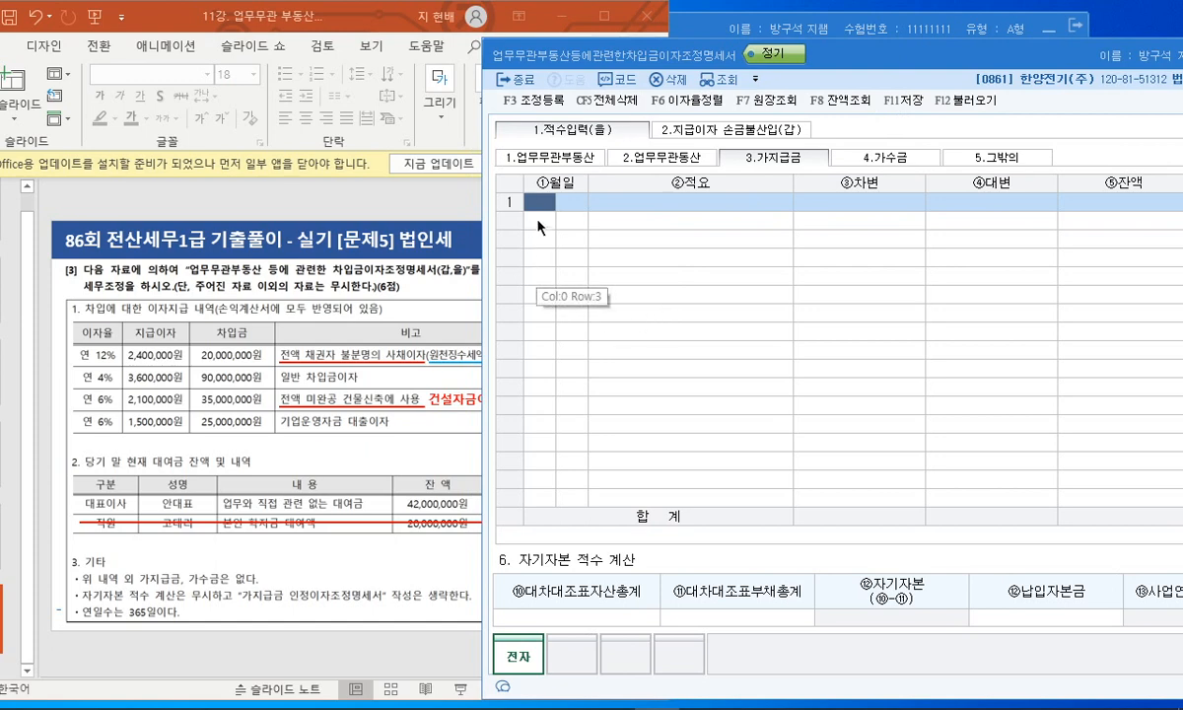
pyautogui.moveTo(337, 15); pyautogui.dragTo(281, 13)
pyautogui.click(770, 238)
pyautogui.moveTo(658, 56); pyautogui.dragTo(679, 41)
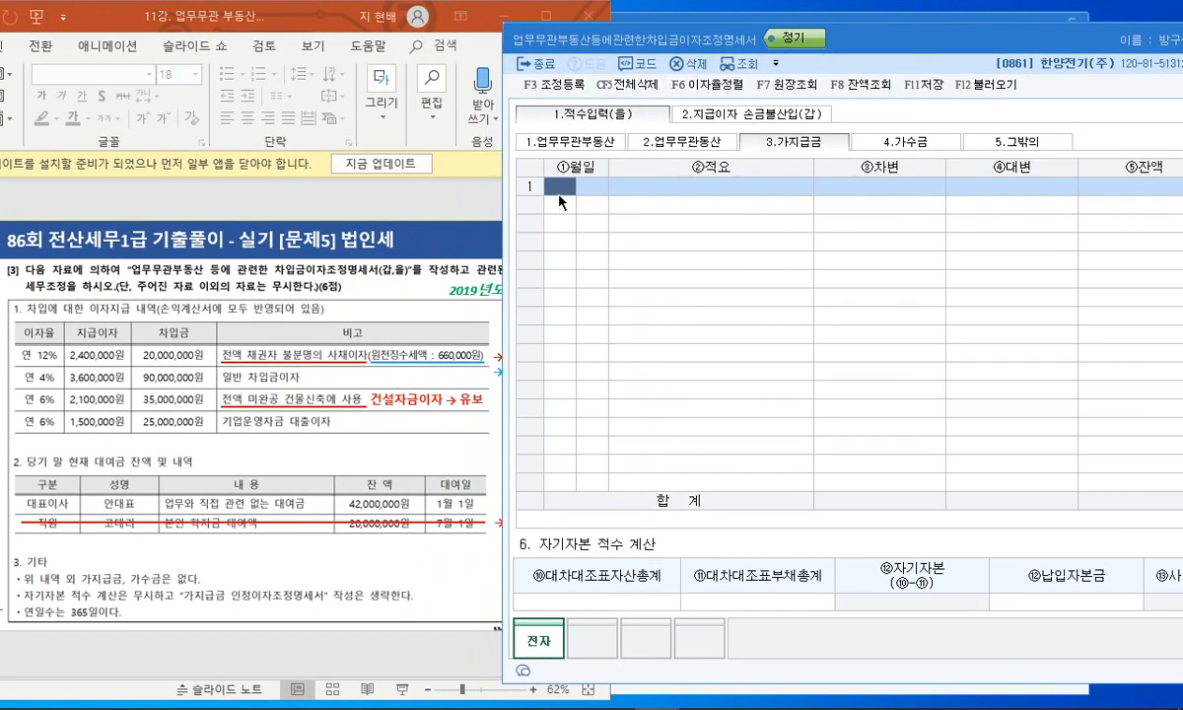
pyautogui.write('1')
pyautogui.press('Return')
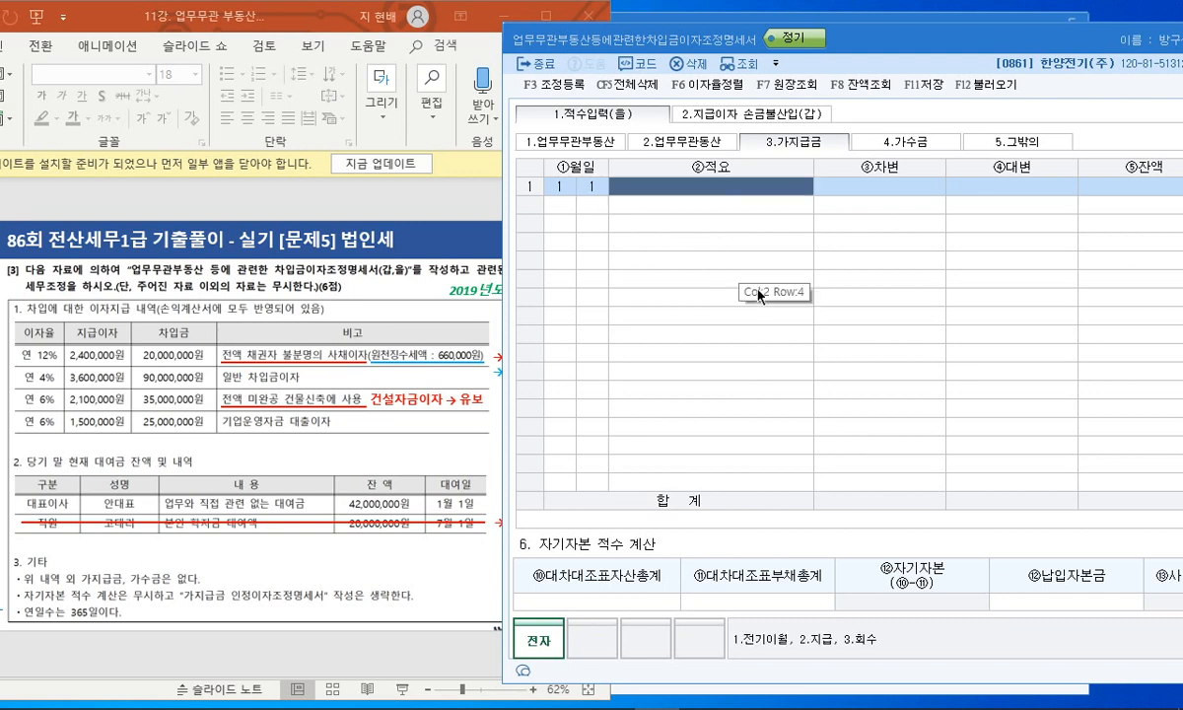
pyautogui.write('2')
pyautogui.press('Return')
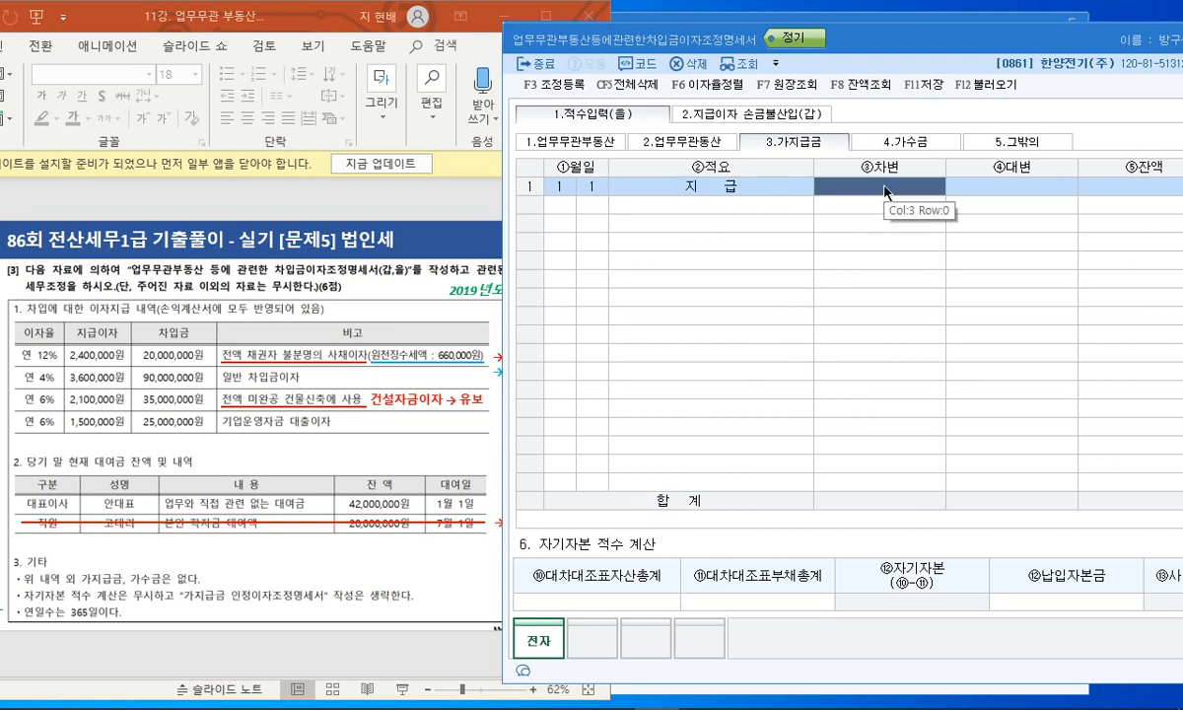
pyautogui.write('42000000')
pyautogui.press('Return')
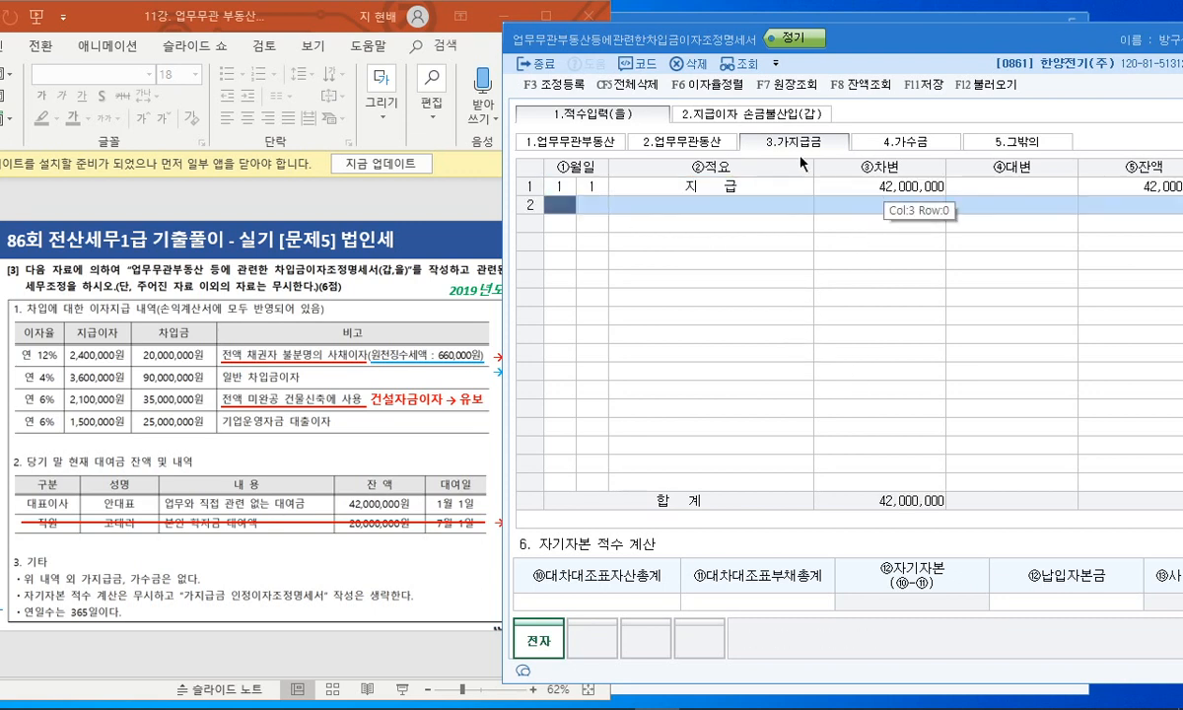
pyautogui.click(708, 115)
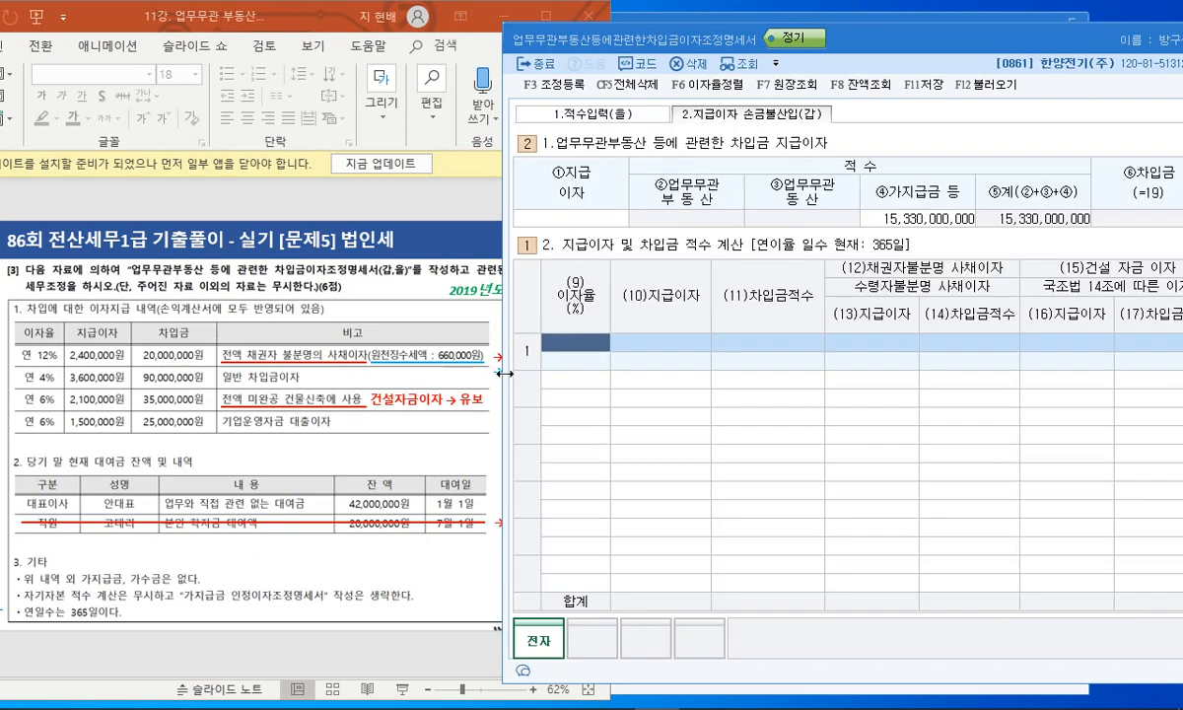
# - Enter the first two loans: 12% with 2,400,000 interest and 4% with 3,600,000
pyautogui.write('12')
pyautogui.press('Return')
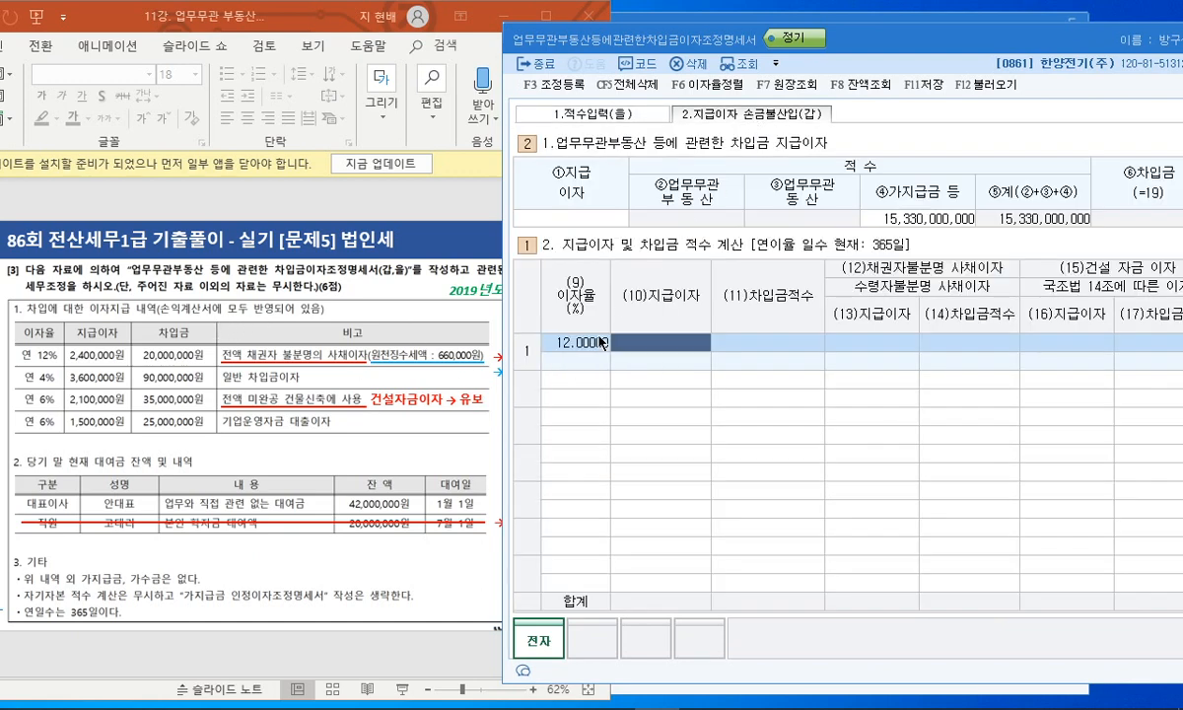
pyautogui.write('2,400,000')
pyautogui.press('Return')
pyautogui.press('Return')
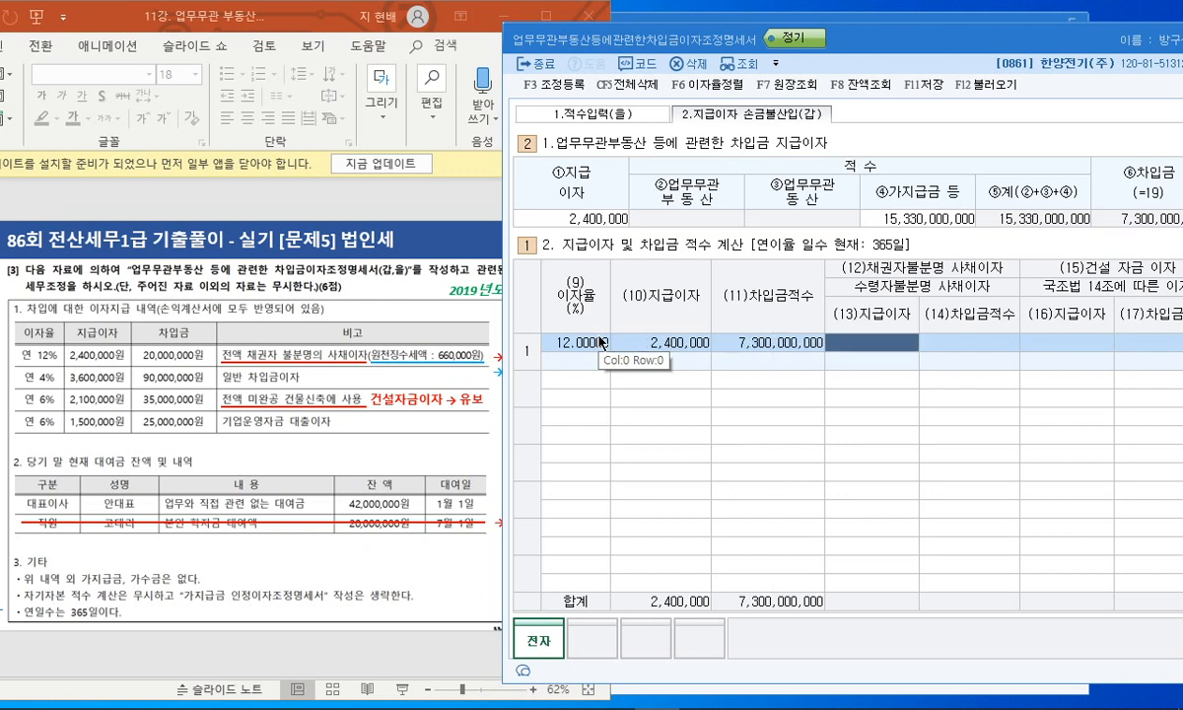
pyautogui.press('Return')
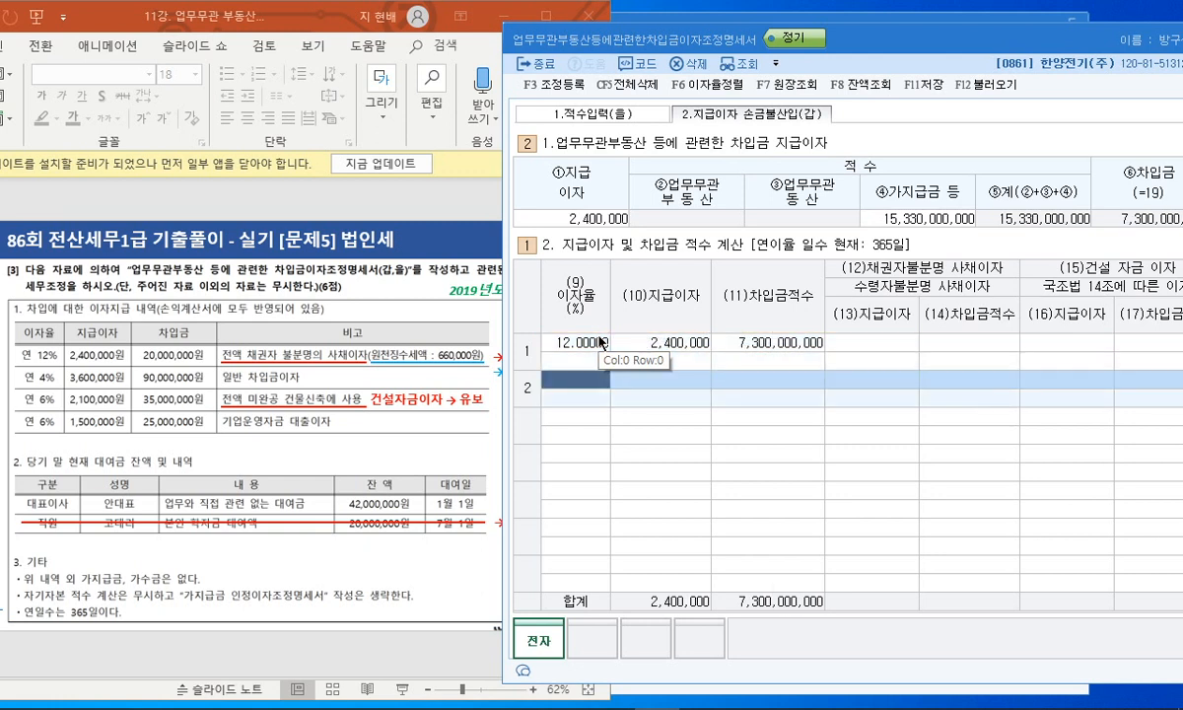
pyautogui.write('4')
pyautogui.press('Return')
pyautogui.write('36000000')
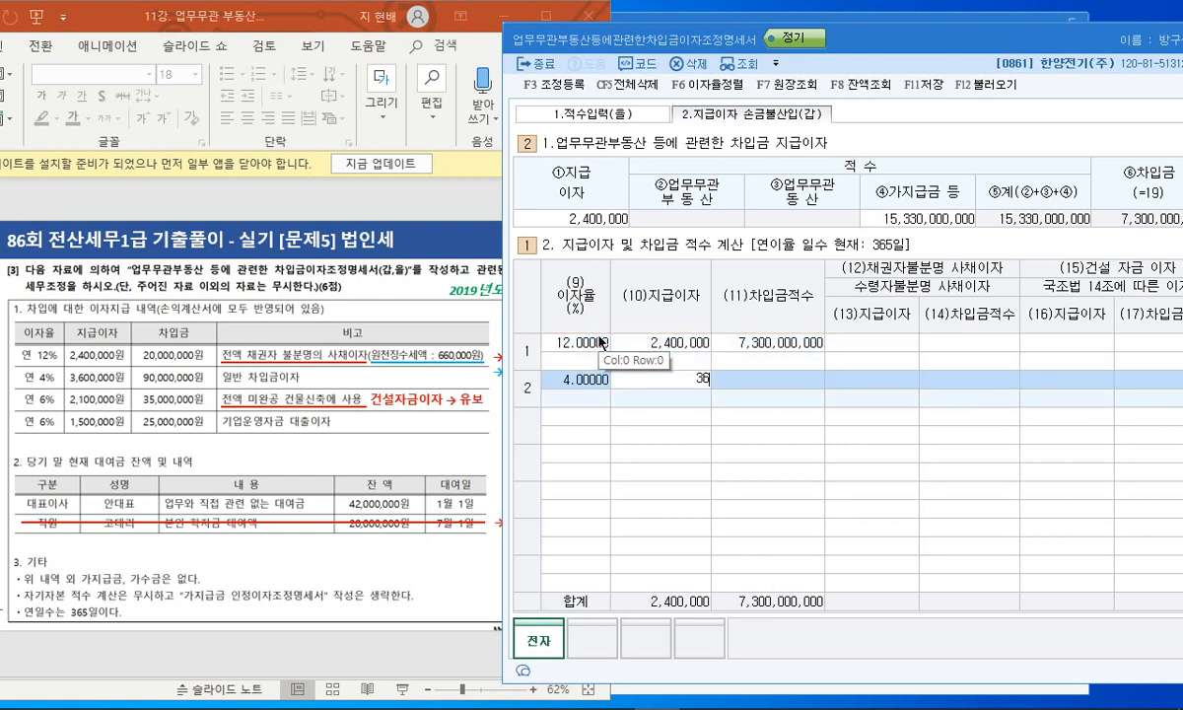
pyautogui.press('BackSpace')
pyautogui.press('Return')
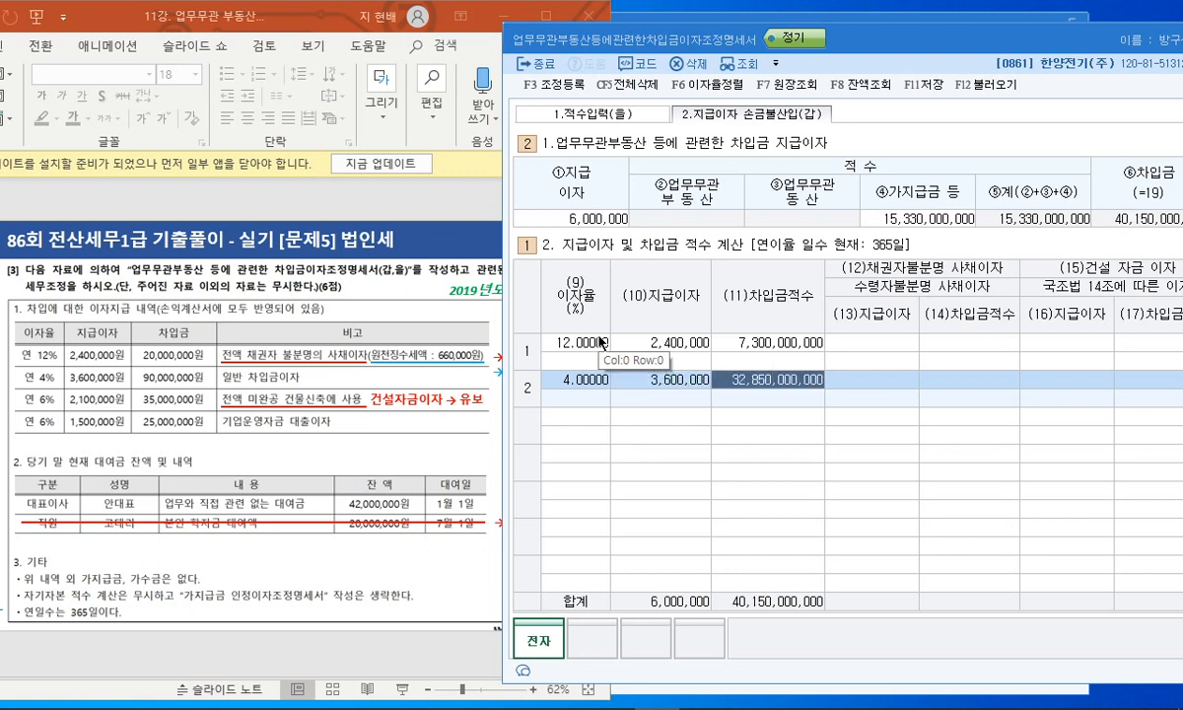
pyautogui.press('Return')
pyautogui.press('Return')
pyautogui.press('Return')
pyautogui.press('Return')
# - Enter the third and fourth loans at 6%, with interest 2,100,000 and 1,500,000
pyautogui.press('Return')
pyautogui.write('6')
pyautogui.press('Return')
pyautogui.write('2100000')
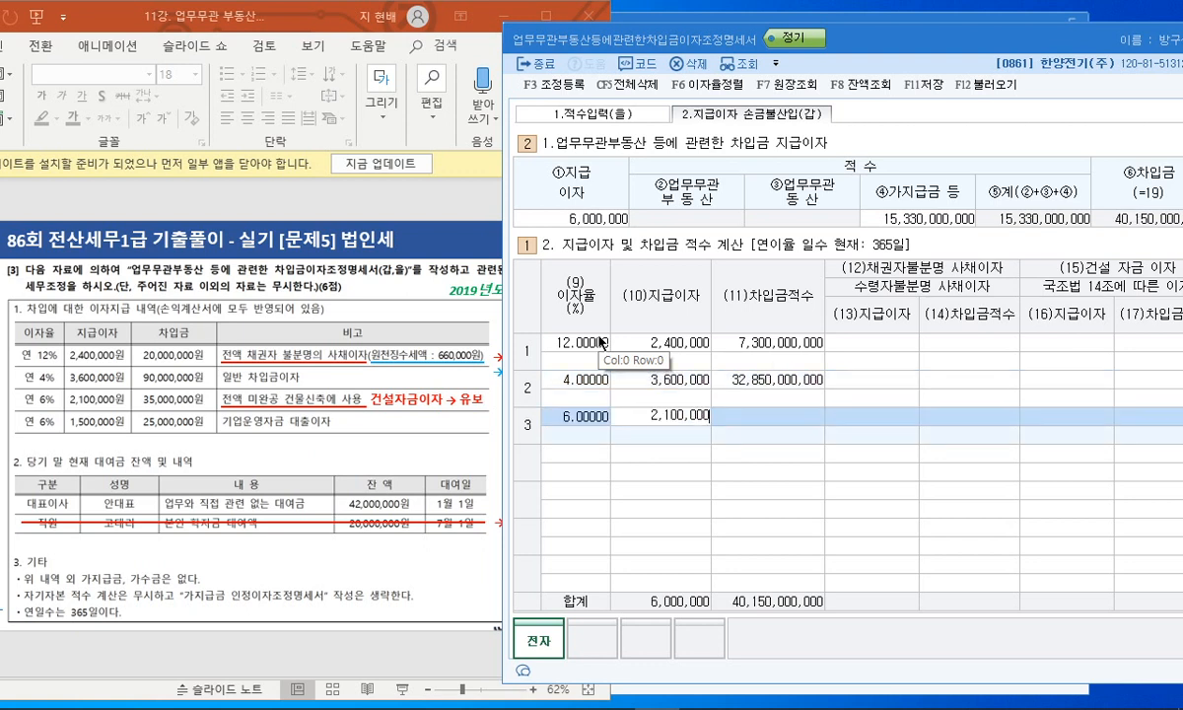
pyautogui.press('Return')
pyautogui.press('Return')
pyautogui.press('Return')
pyautogui.press('Return')
pyautogui.press('Return')
pyautogui.press('Return')
pyautogui.write('6')
pyautogui.press('Return')
pyautogui.write('1,500,000')
pyautogui.press('Return')
pyautogui.press('Return')
pyautogui.press('Return')
pyautogui.press('Return')
pyautogui.press('Return')
pyautogui.press('Return')
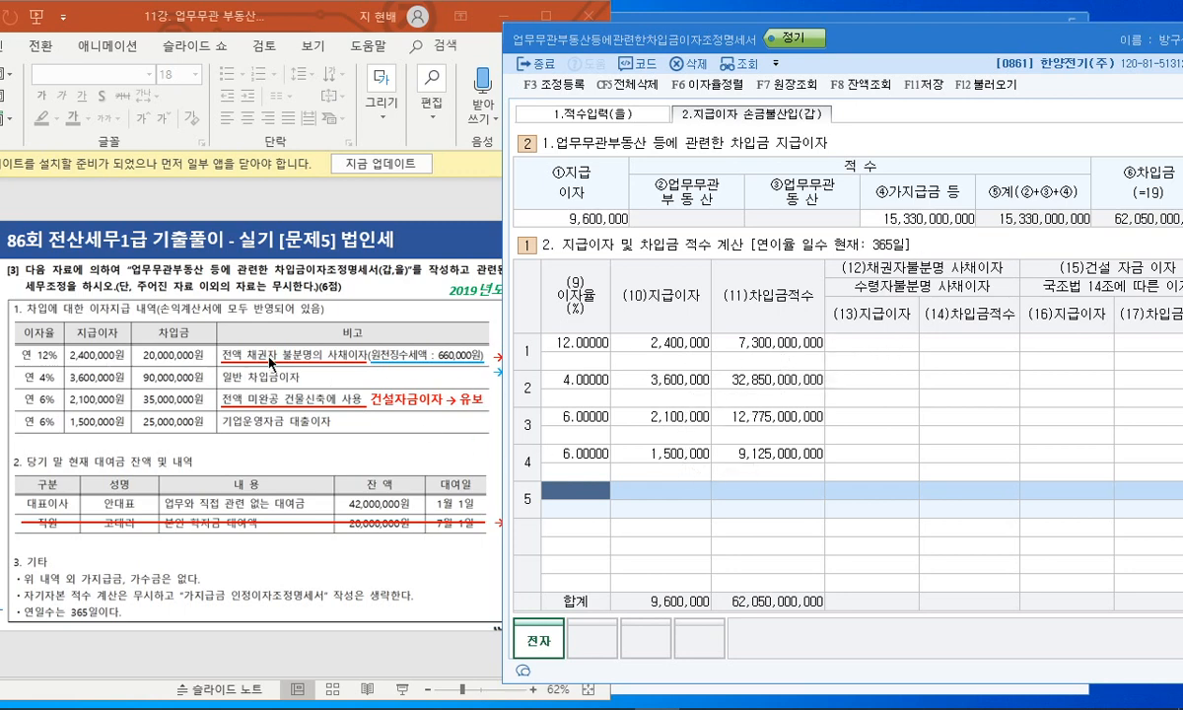
# - Mark 2,400,000 as 채권자불분명 interest and 2,100,000 as 건설자금 interest
pyautogui.click(867, 345)
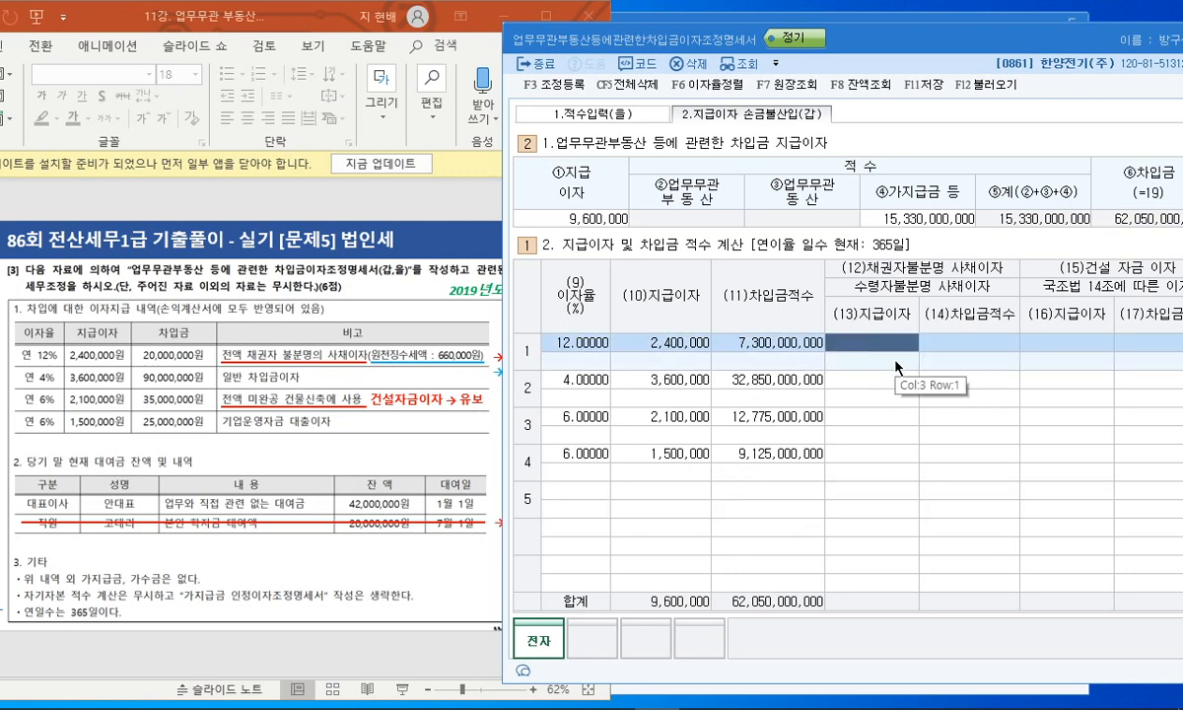
pyautogui.write('2,400,000')
pyautogui.press('Return')
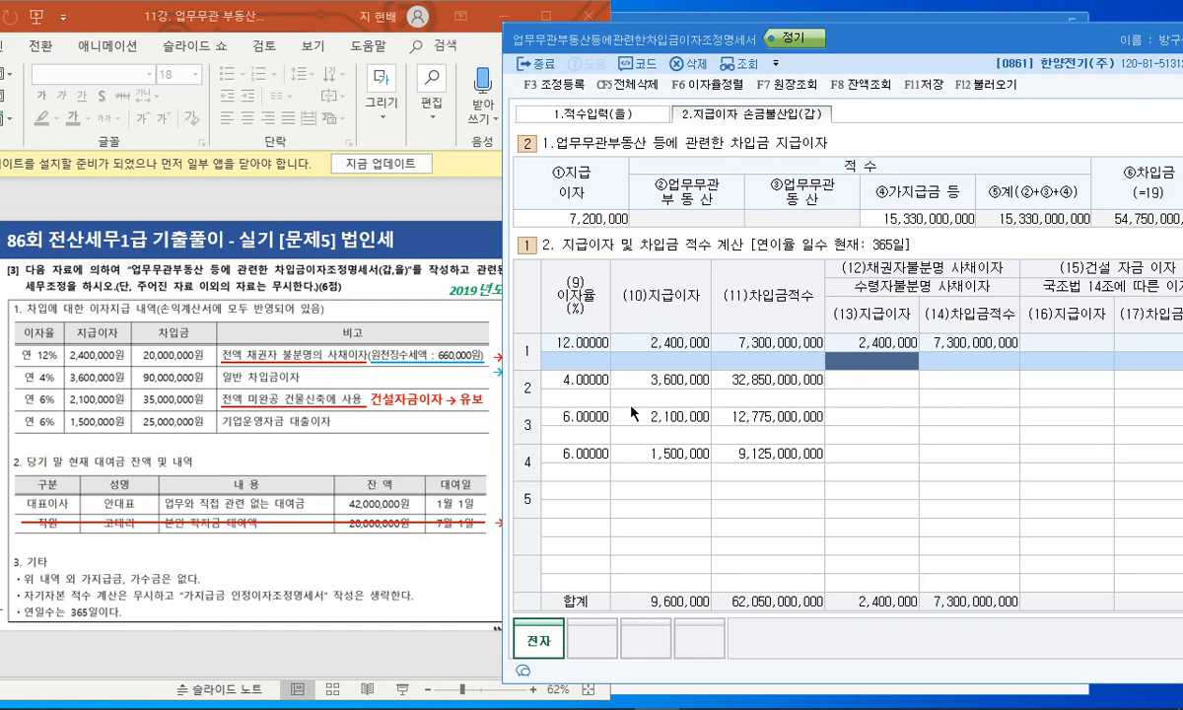
pyautogui.click(1051, 417)
pyautogui.write('2100000')
pyautogui.press('Return')
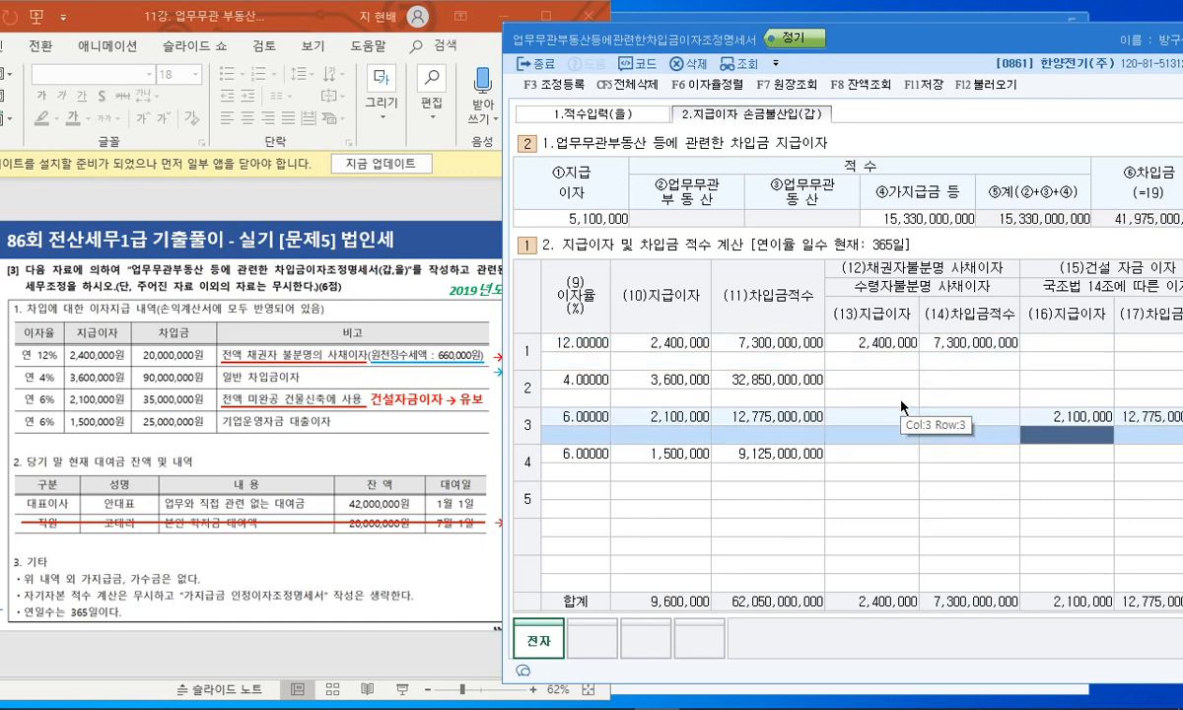
# - Compare with the lecture slides and open the tax adjustment registration dialog
pyautogui.moveTo(898, 41); pyautogui.dragTo(669, 40)
pyautogui.click(219, 27)
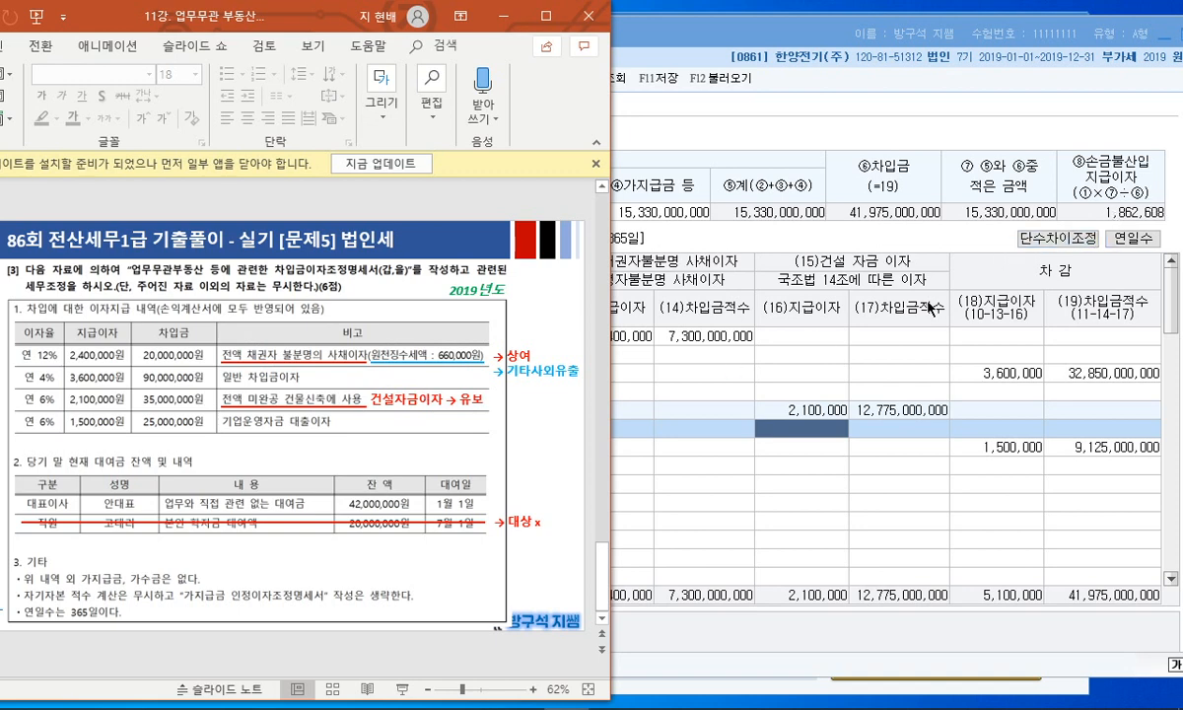
pyautogui.click(727, 334)
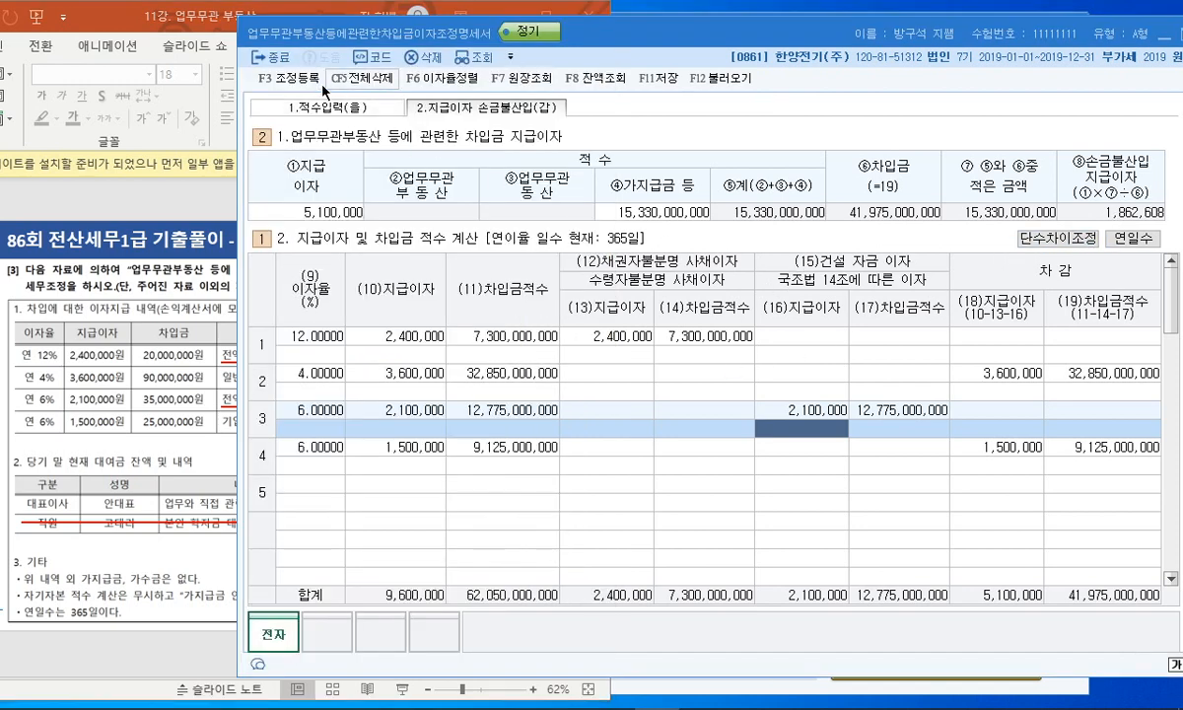
pyautogui.click(288, 78)
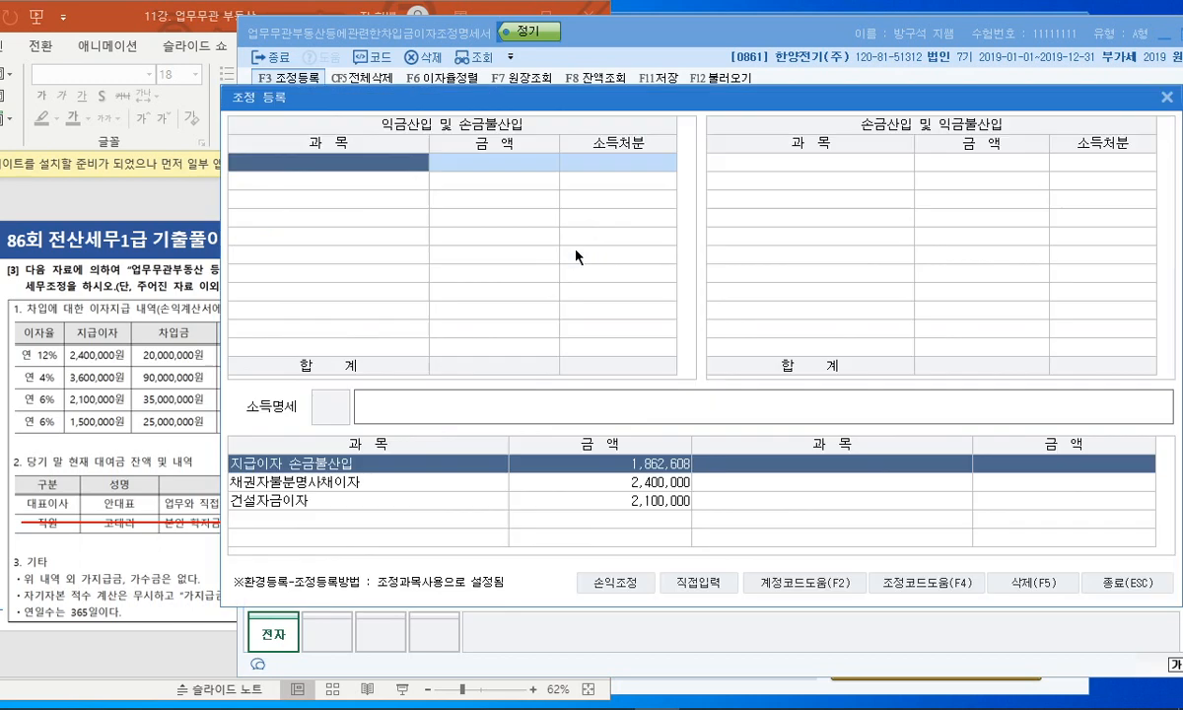
# - Switch to direct entry and add 채권자불분명사채이자 as the first 손금불산입 item
pyautogui.click(702, 583)
pyautogui.click(1150, 593)
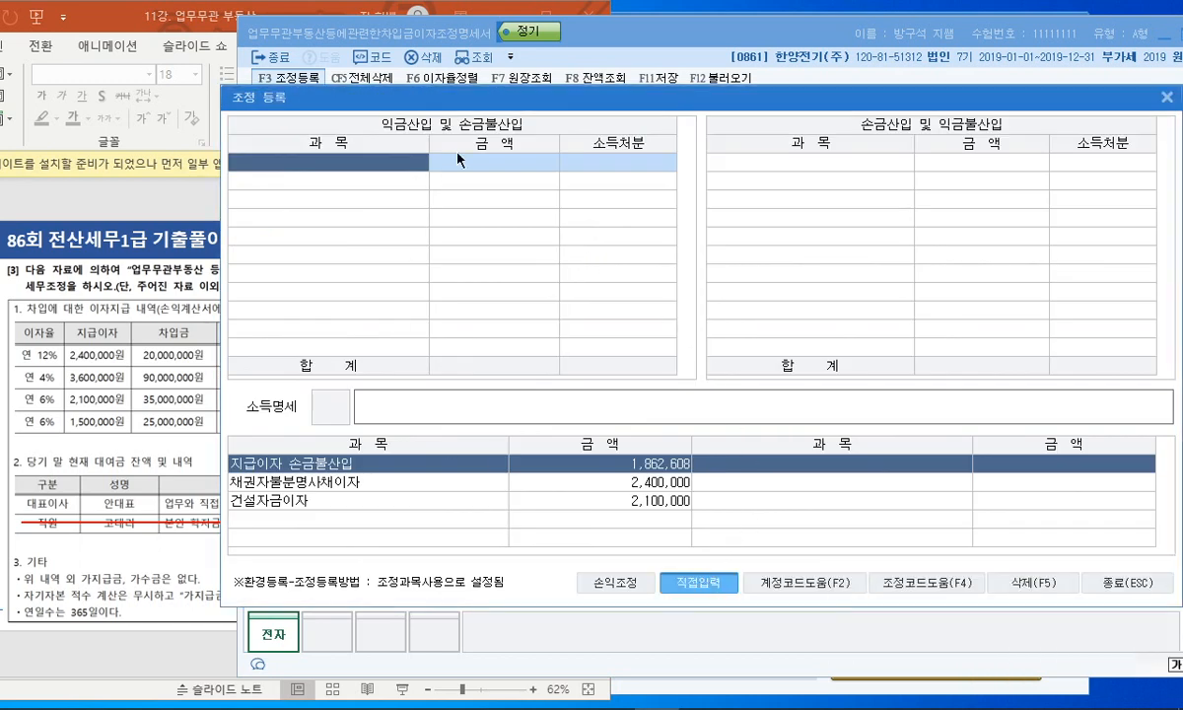
pyautogui.moveTo(483, 99); pyautogui.dragTo(642, 118)
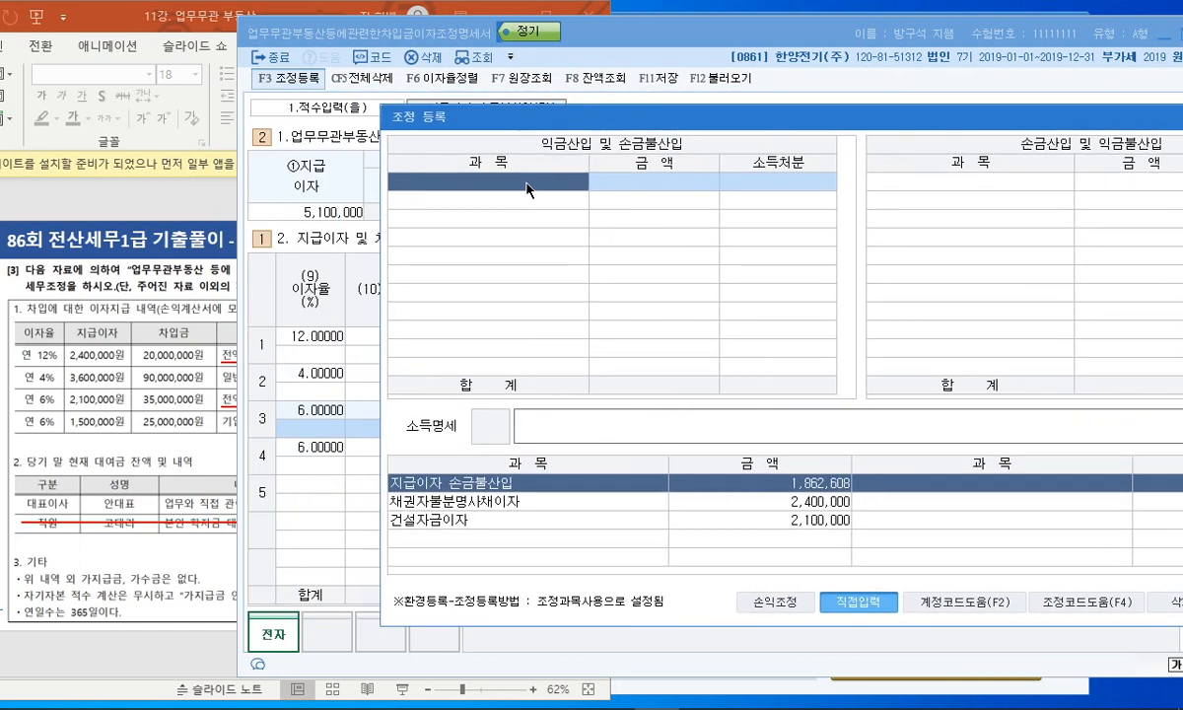
pyautogui.write('채권자불')
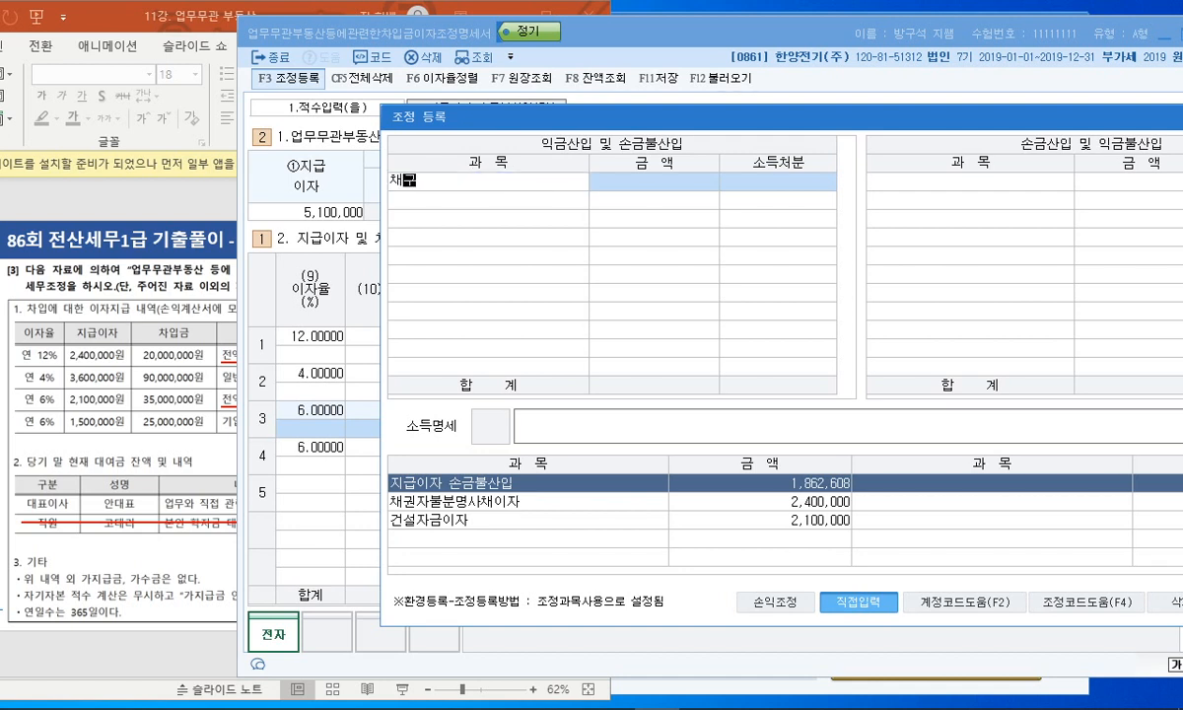
pyautogui.write('분명사채이자')
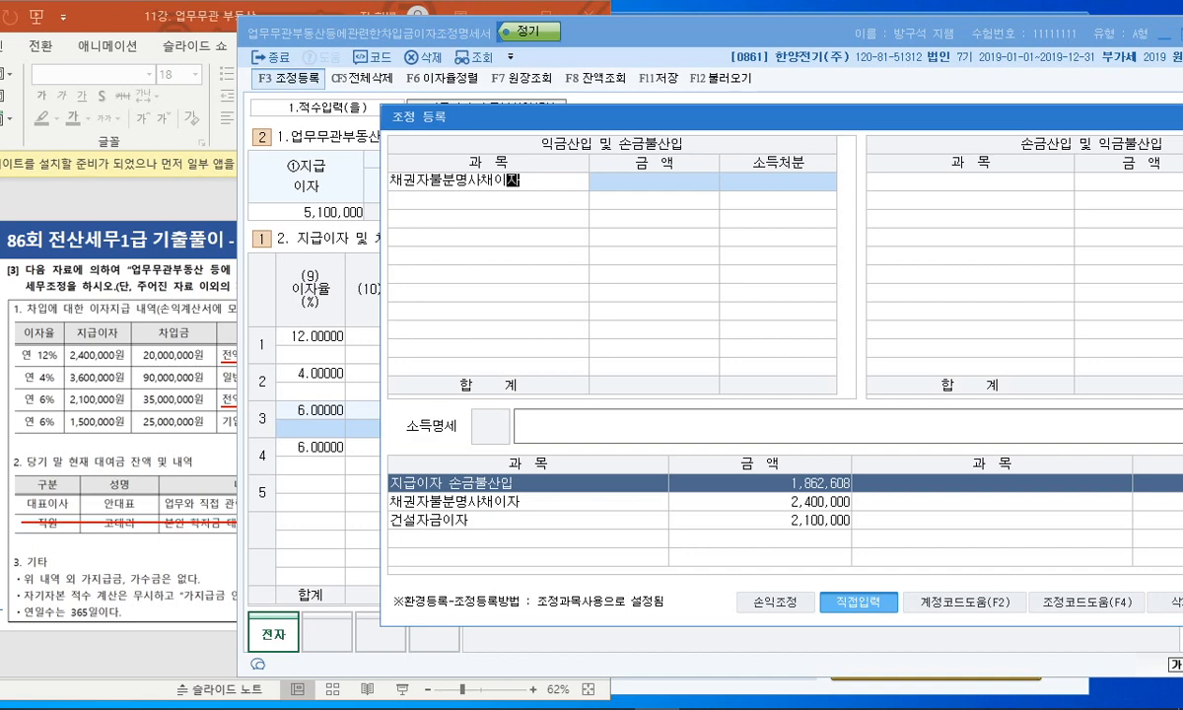
pyautogui.press('Return')
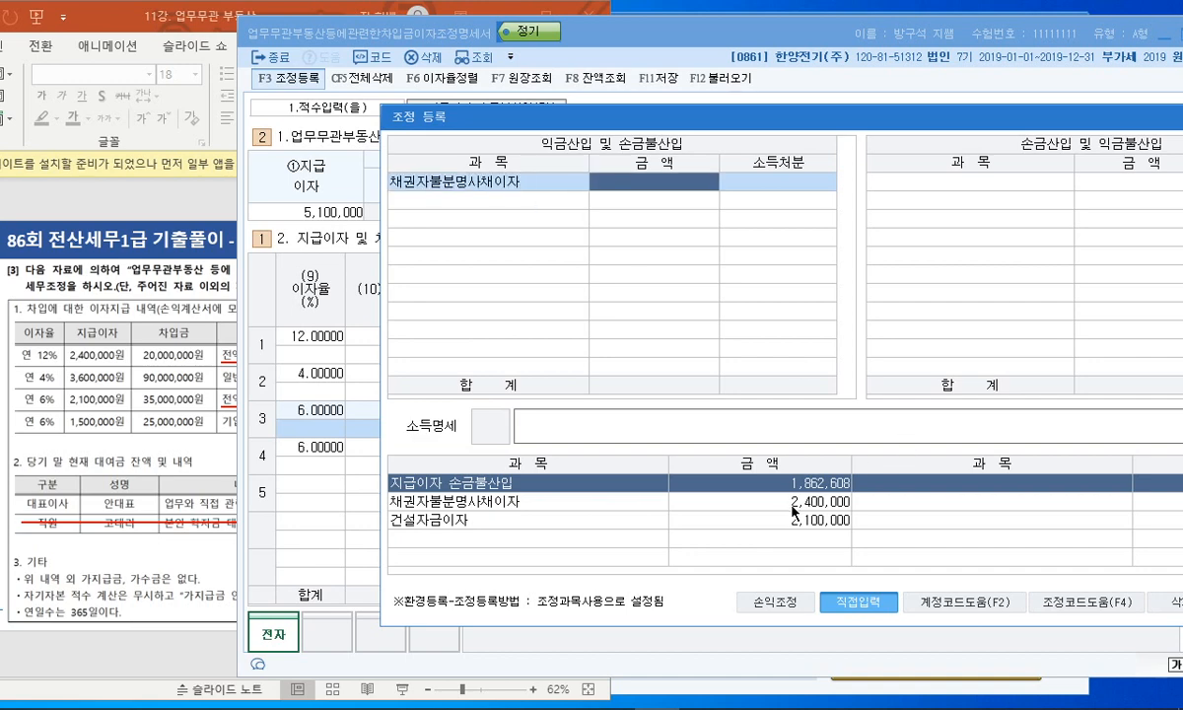
# - Check the 2,400,000 amount on the exam problem slide, then return to the registration
pyautogui.click(203, 528)
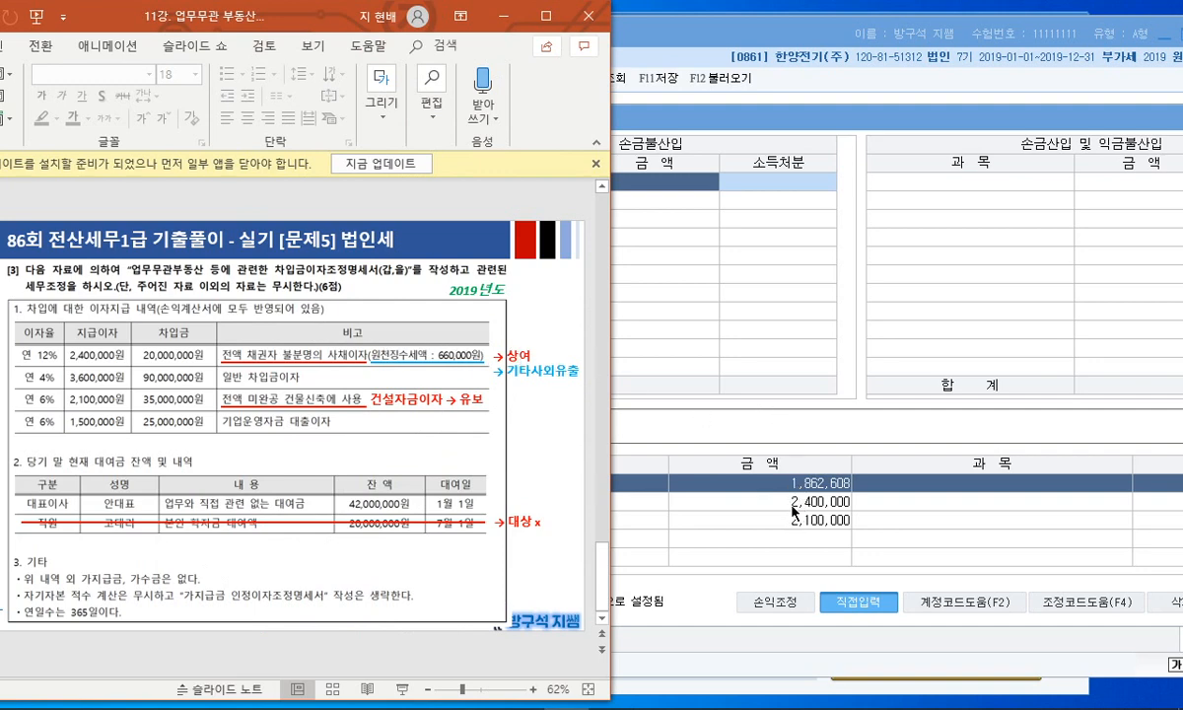
pyautogui.moveTo(841, 506); pyautogui.dragTo(770, 499)
pyautogui.press('Escape')
pyautogui.click(733, 284)
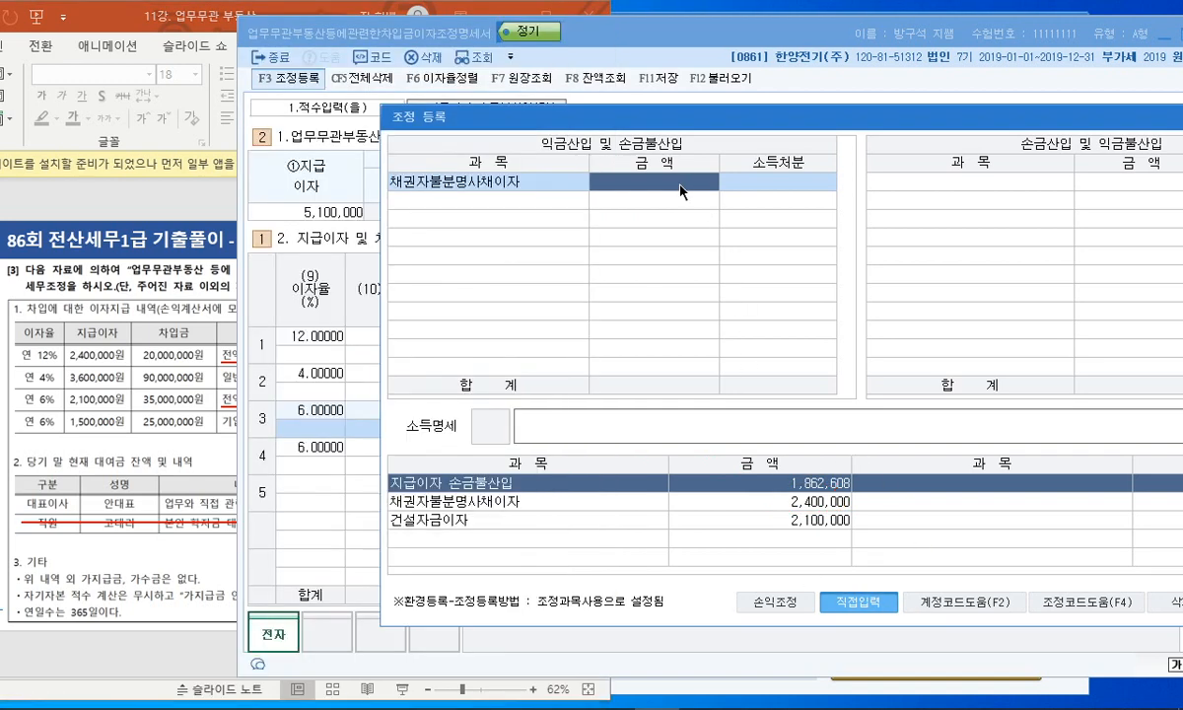
# - Give 채권자불분명사채이자 an amount of 1,740,000 disposed as 4:상여
pyautogui.write('1740000')
pyautogui.press('Return')
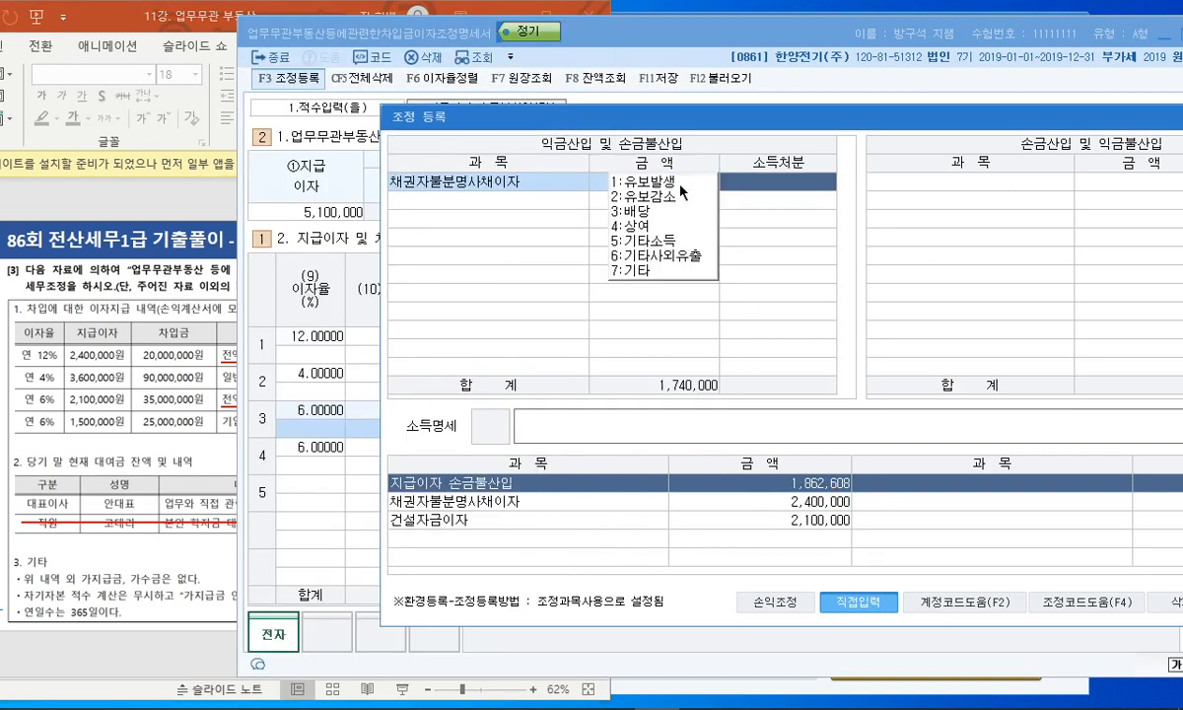
pyautogui.write('4')
pyautogui.press('Return')
# - Add 채권자불분명사채이자 원천징수 at 660,000 as 6:기타사외유출
pyautogui.write('채권자불분명사채이자 원천징수')
pyautogui.press('Return')
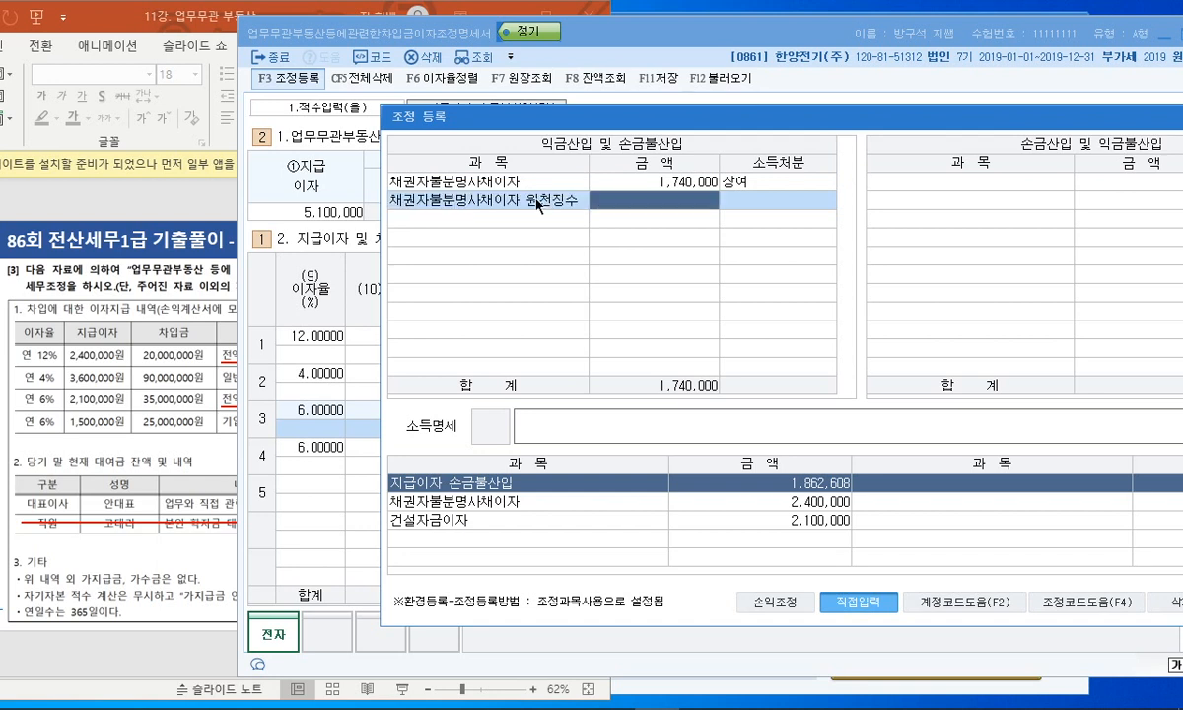
pyautogui.write('660000')
pyautogui.press('Return')
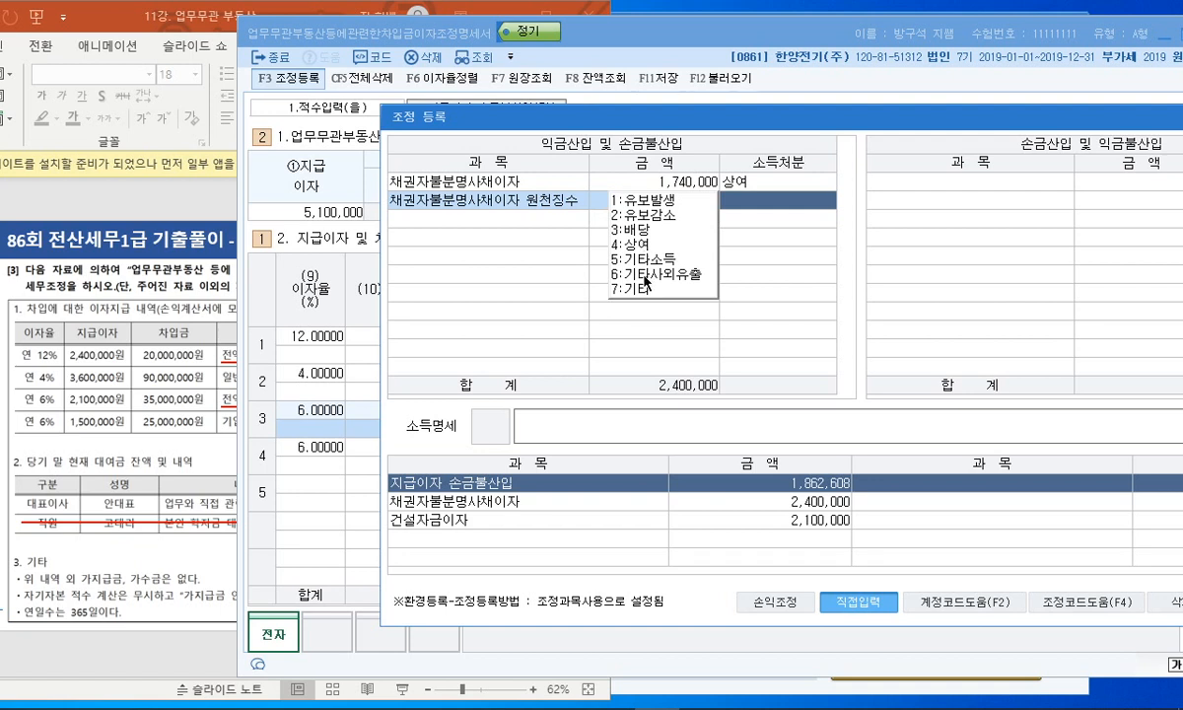
pyautogui.press('6')
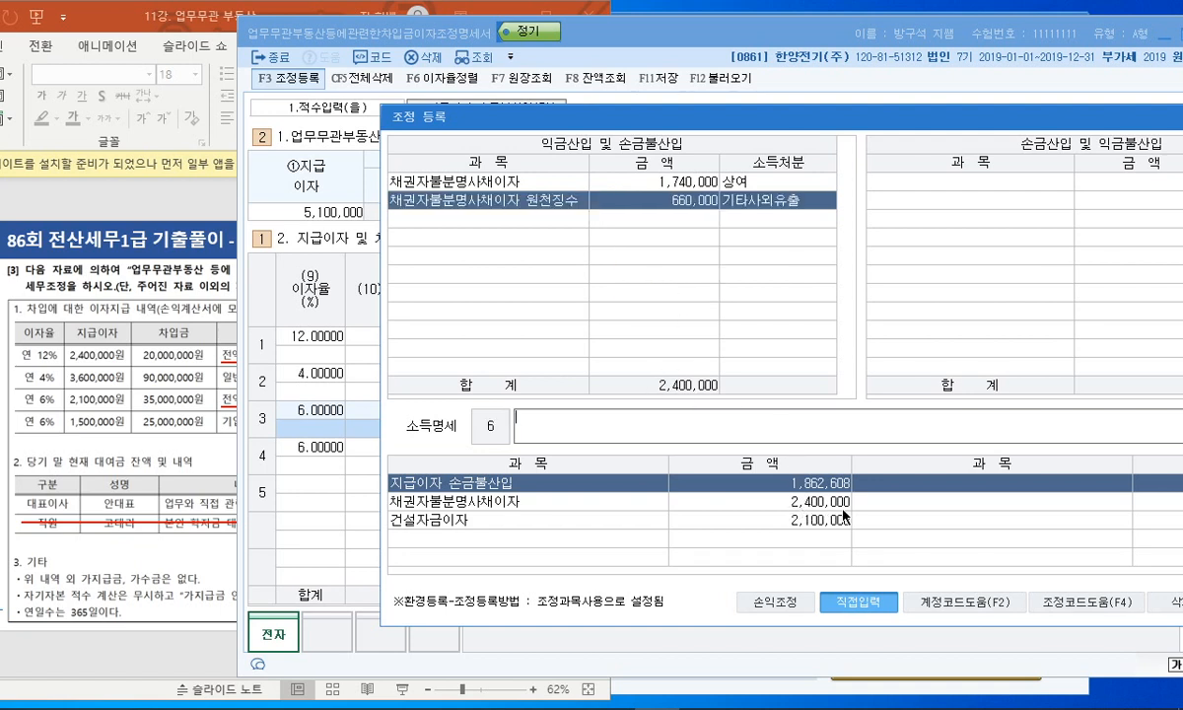
# - Add 건설자금이자 at 2,100,000 as 1:유보발생
pyautogui.click(532, 218)
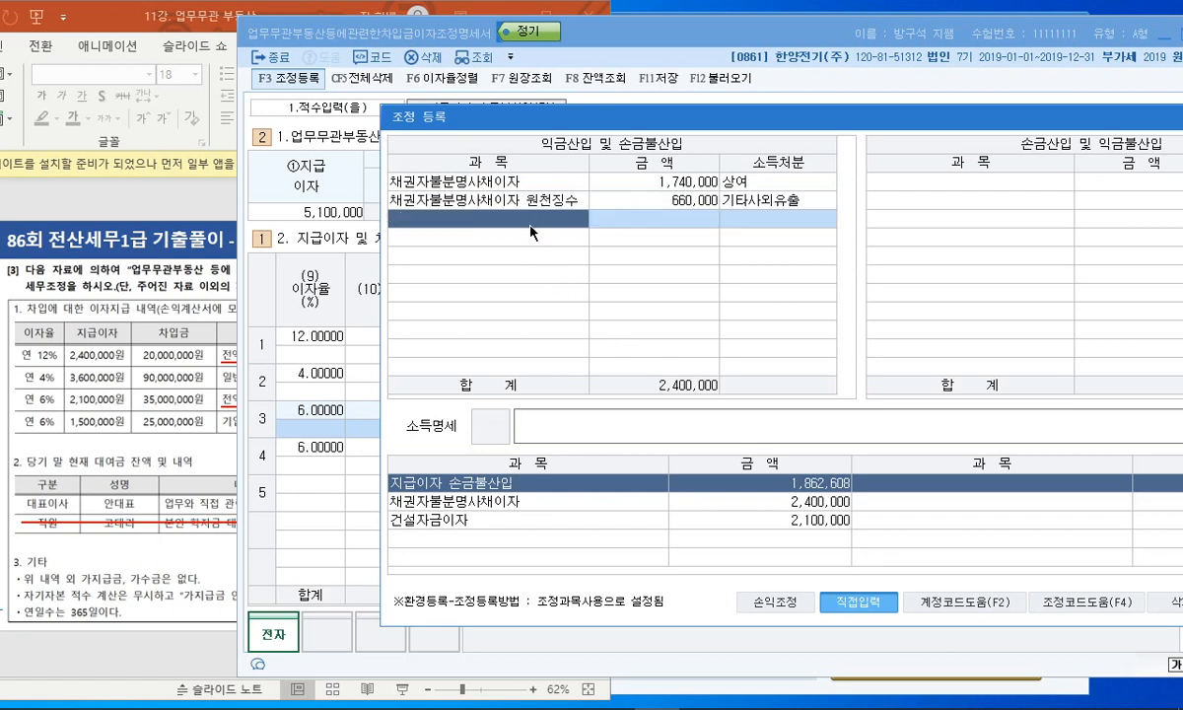
pyautogui.write('건ㅅ자금이자')
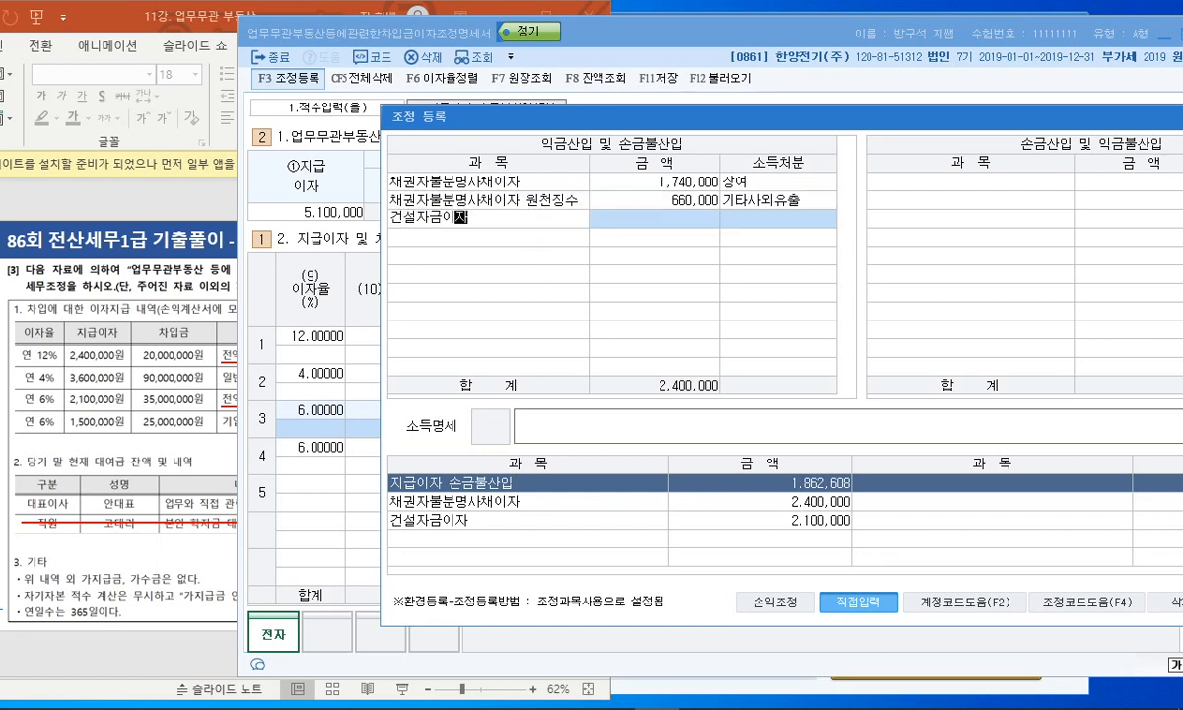
pyautogui.press('Return')
pyautogui.write('2100000')
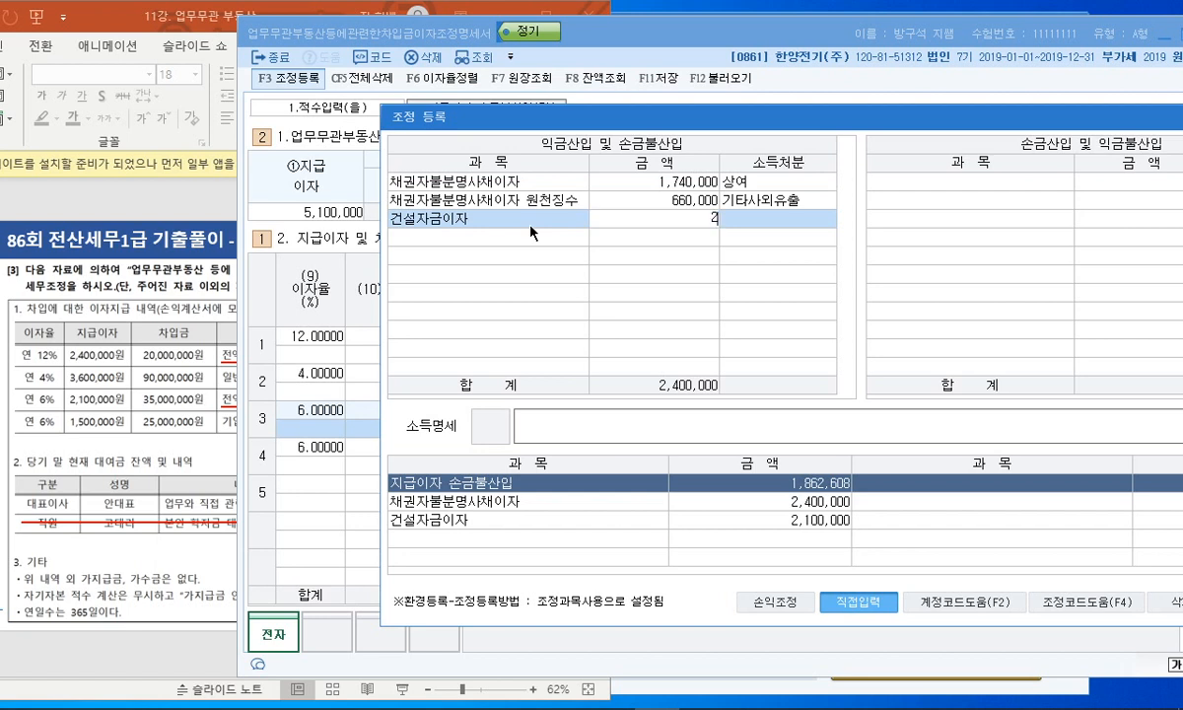
pyautogui.press('Return')
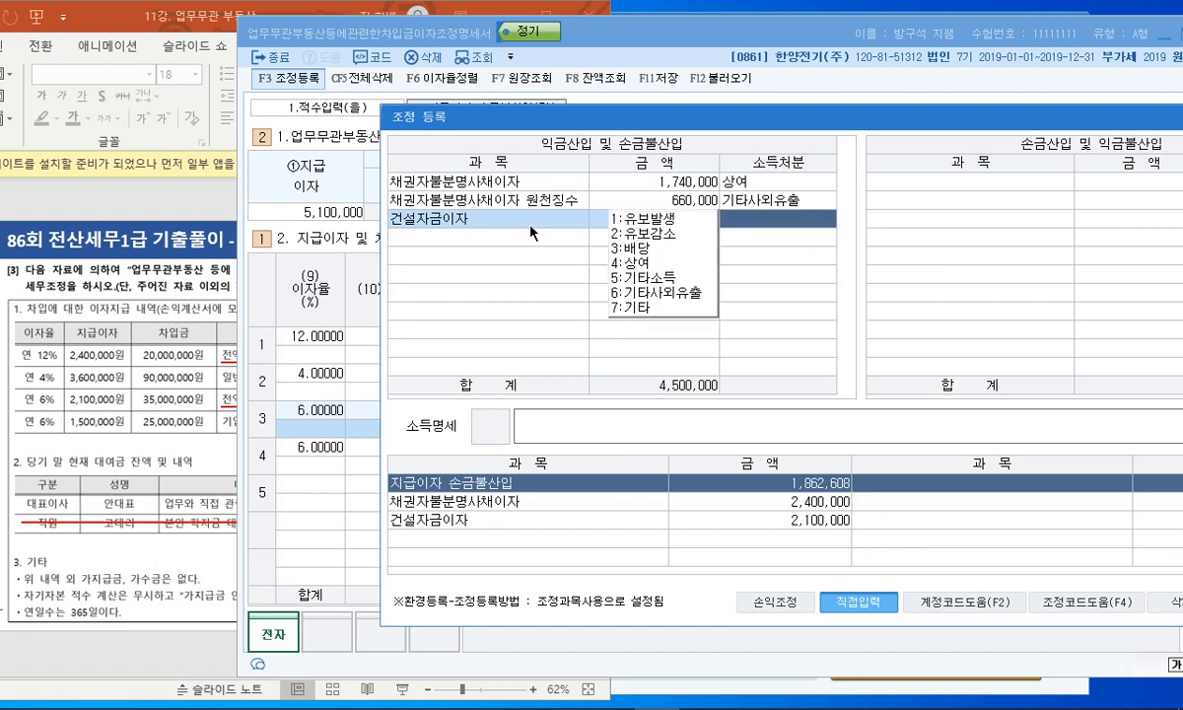
pyautogui.write('1')
pyautogui.press('Return')
pyautogui.click(498, 240)
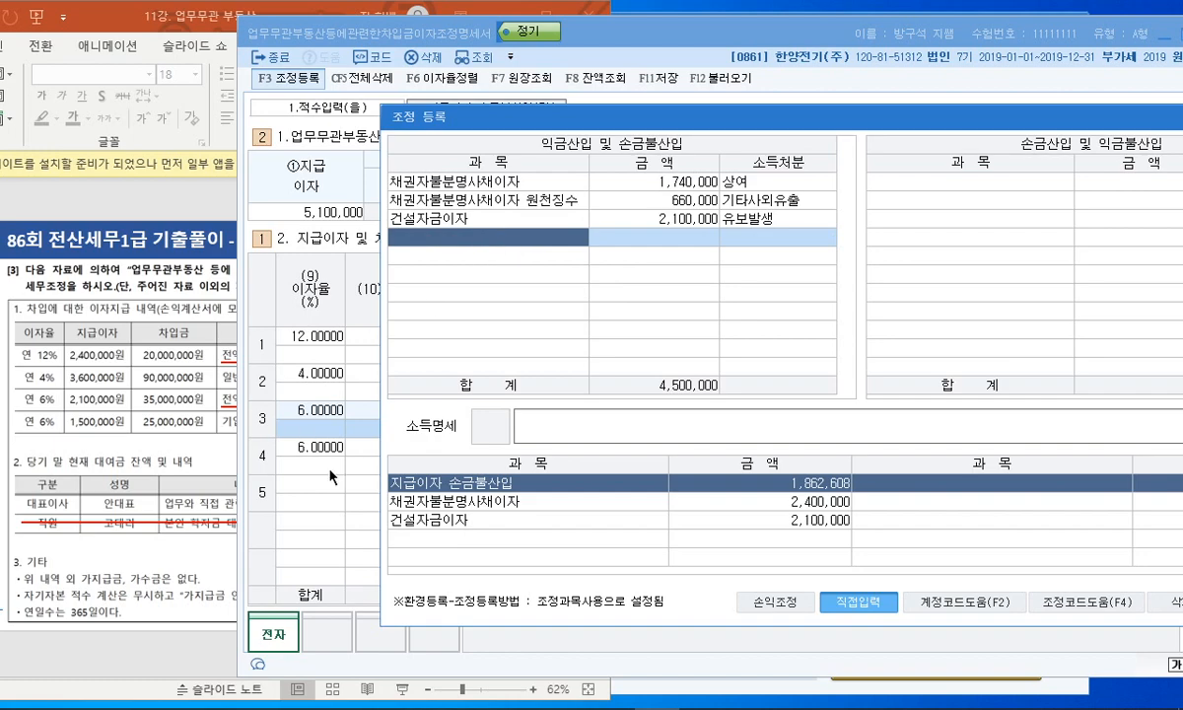
pyautogui.moveTo(618, 116); pyautogui.dragTo(323, 230)
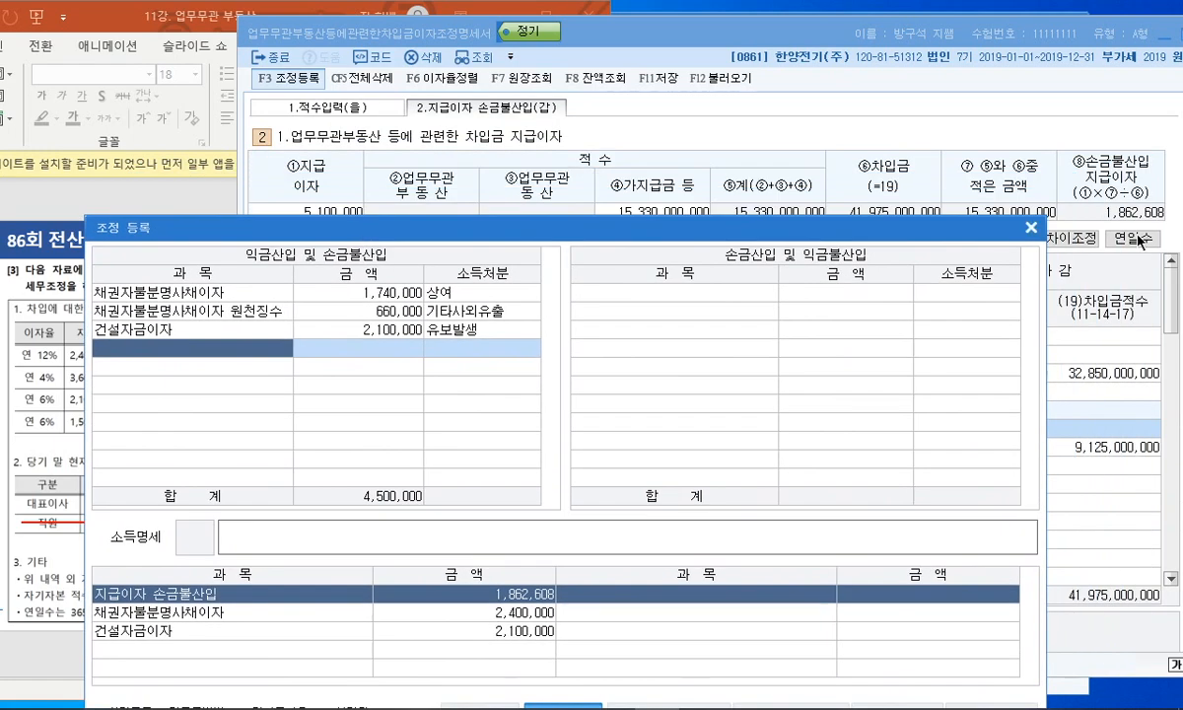
# - Add 업무무관자산등의 지급이자 at 1,862,608 as 6:기타사외유출 on the fourth row
pyautogui.moveTo(656, 221); pyautogui.dragTo(852, 108)
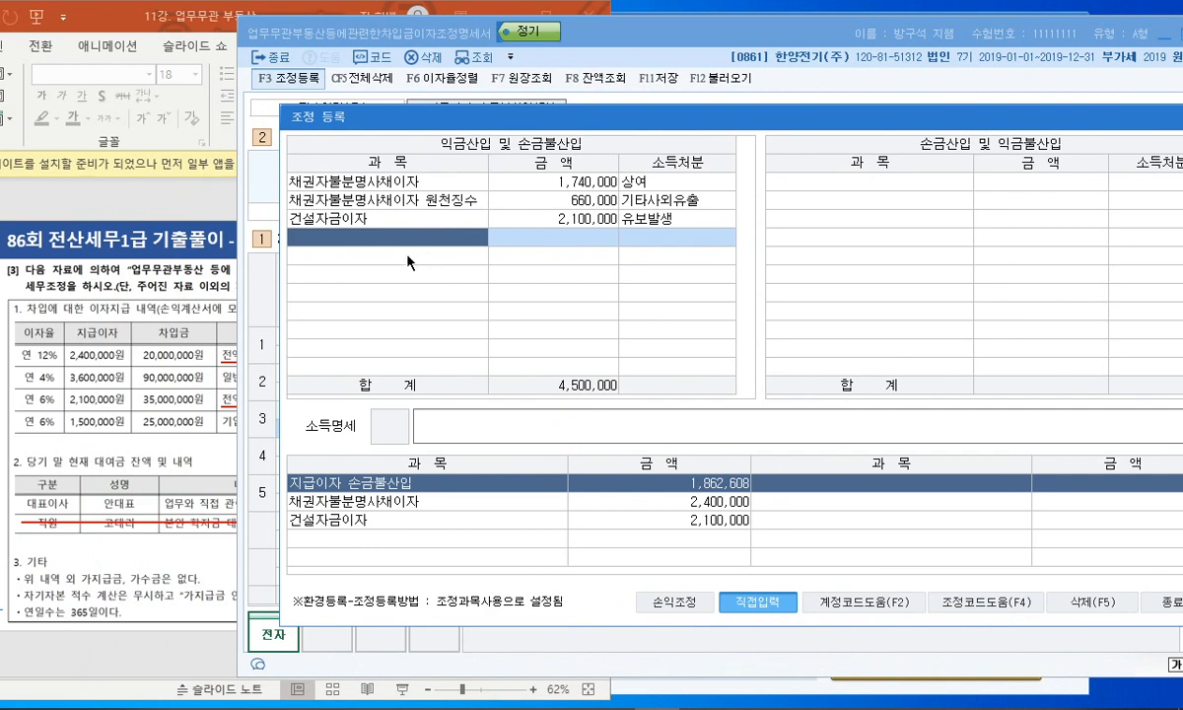
pyautogui.write('업무무관자산등의 ㅈ지급이자')
pyautogui.press('Return')
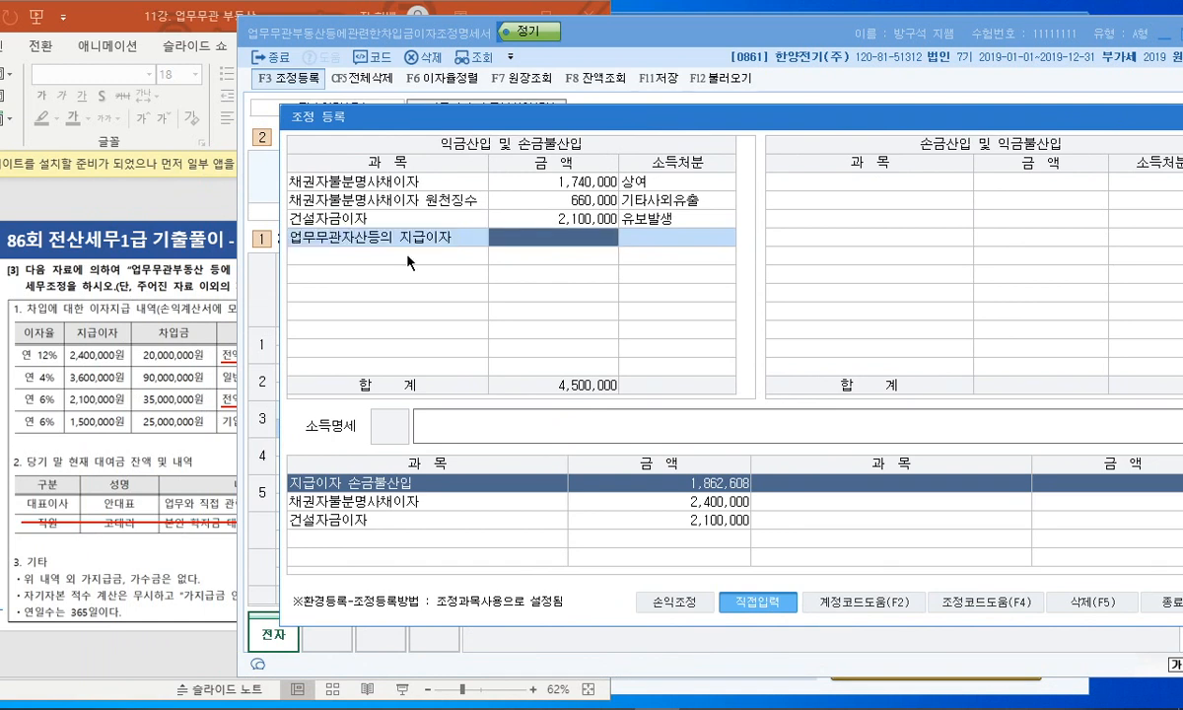
pyautogui.write('186260')
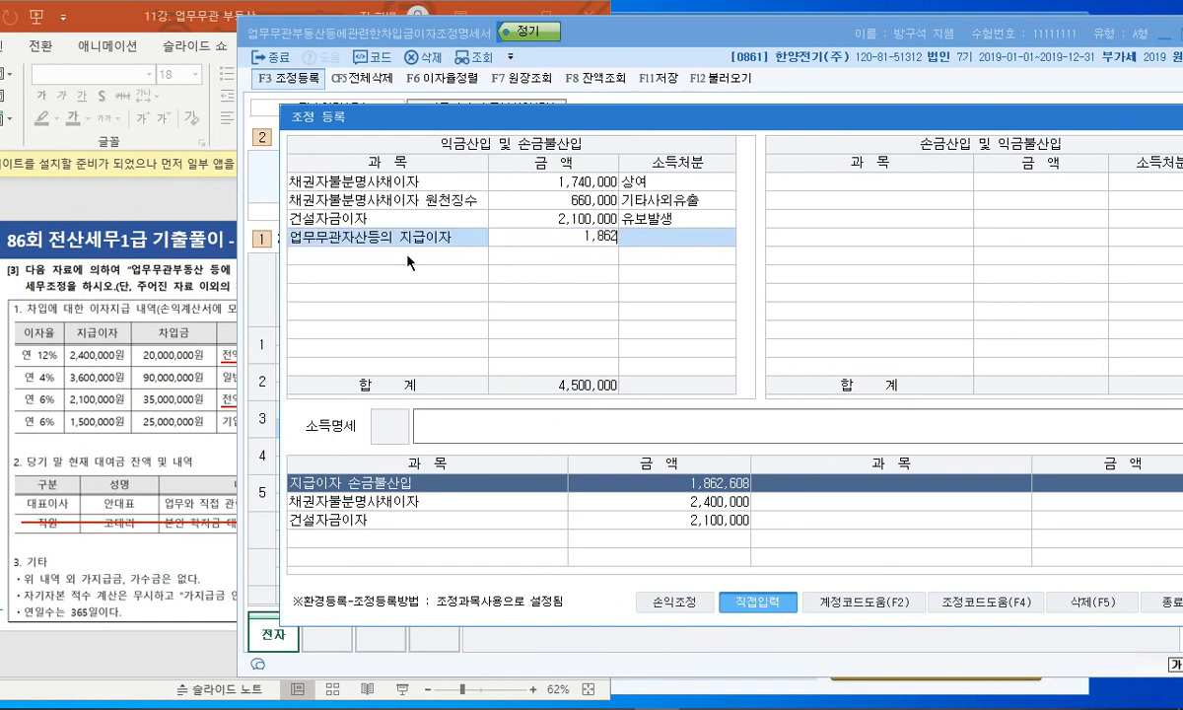
pyautogui.write('8')
pyautogui.press('Return')
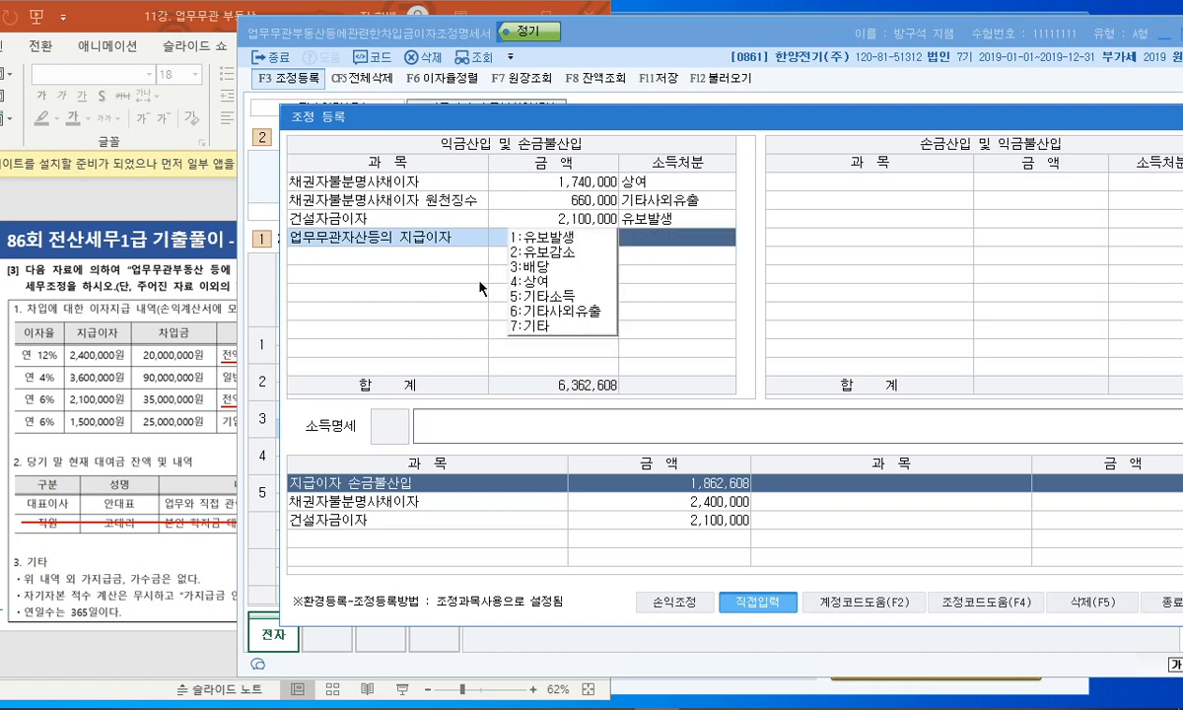
pyautogui.click(538, 312)
pyautogui.press('Return')
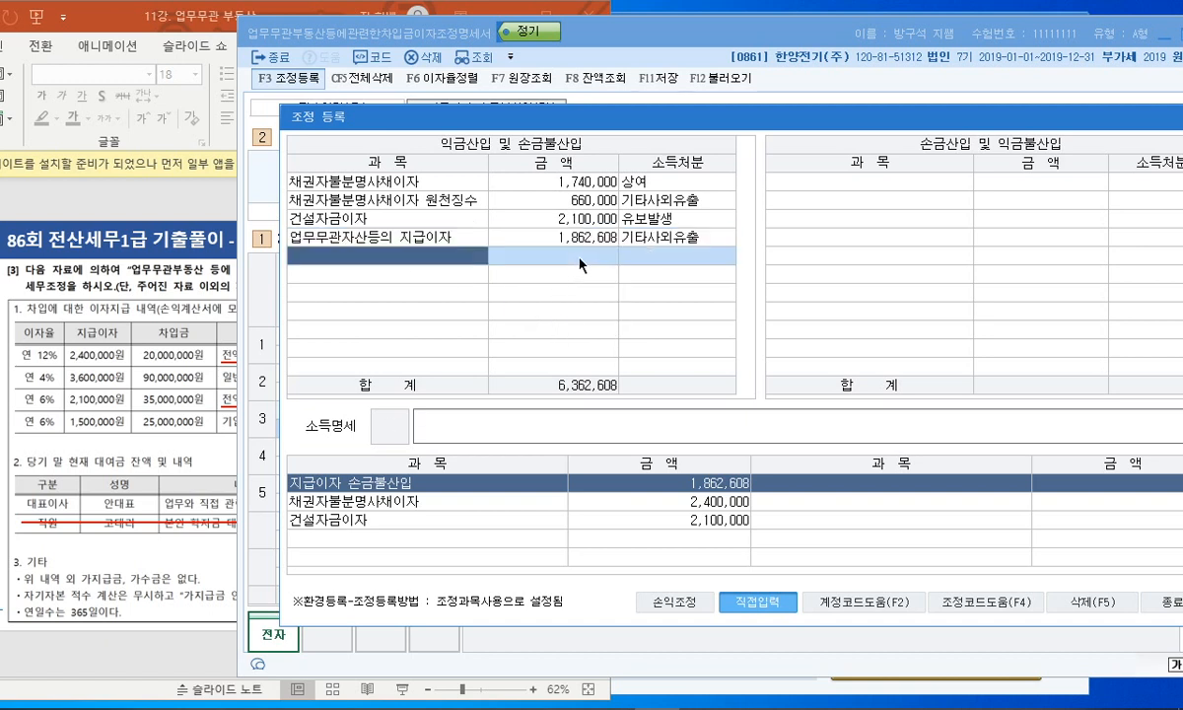
# - Review the 1,740,000 and 660,000 amounts, then close the adjustment registration
pyautogui.moveTo(625, 202)
pyautogui.mouseDown()
pyautogui.moveTo(547, 188)
pyautogui.moveTo(623, 175)
pyautogui.mouseUp()
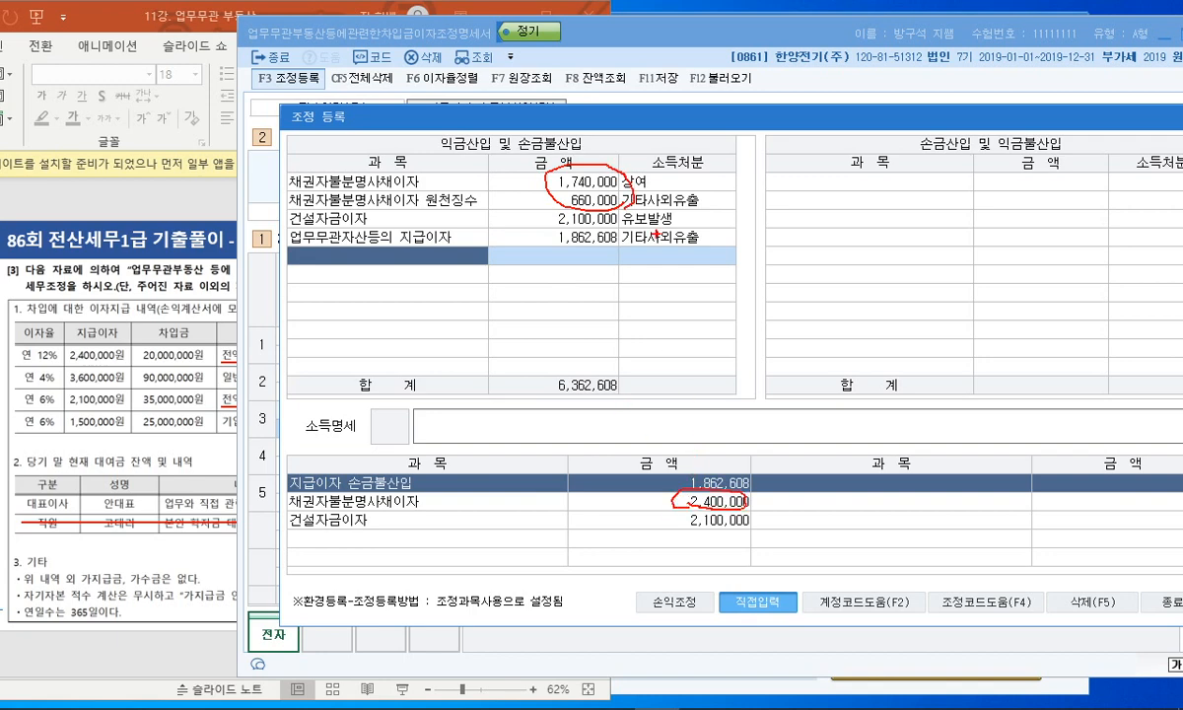
pyautogui.press('Escape')
pyautogui.moveTo(826, 119); pyautogui.dragTo(700, 120)
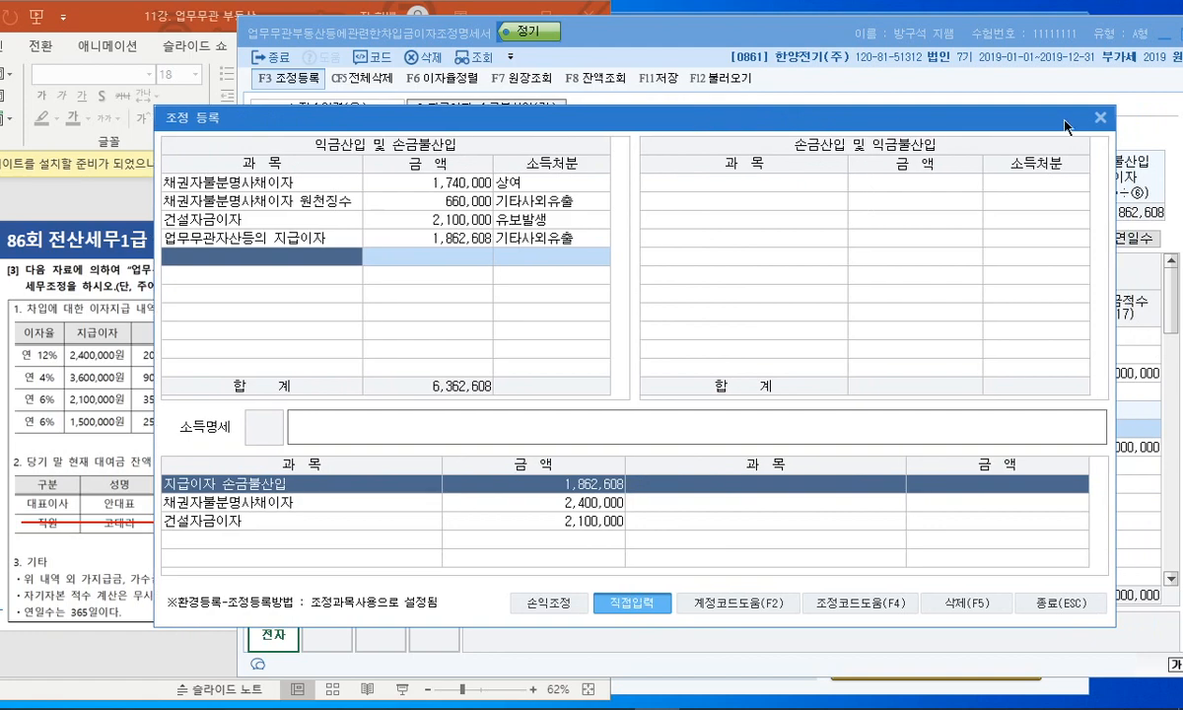
pyautogui.click(1100, 117)
# - Bring the PowerPoint lecture slides to the front in full screen
pyautogui.click(233, 15)
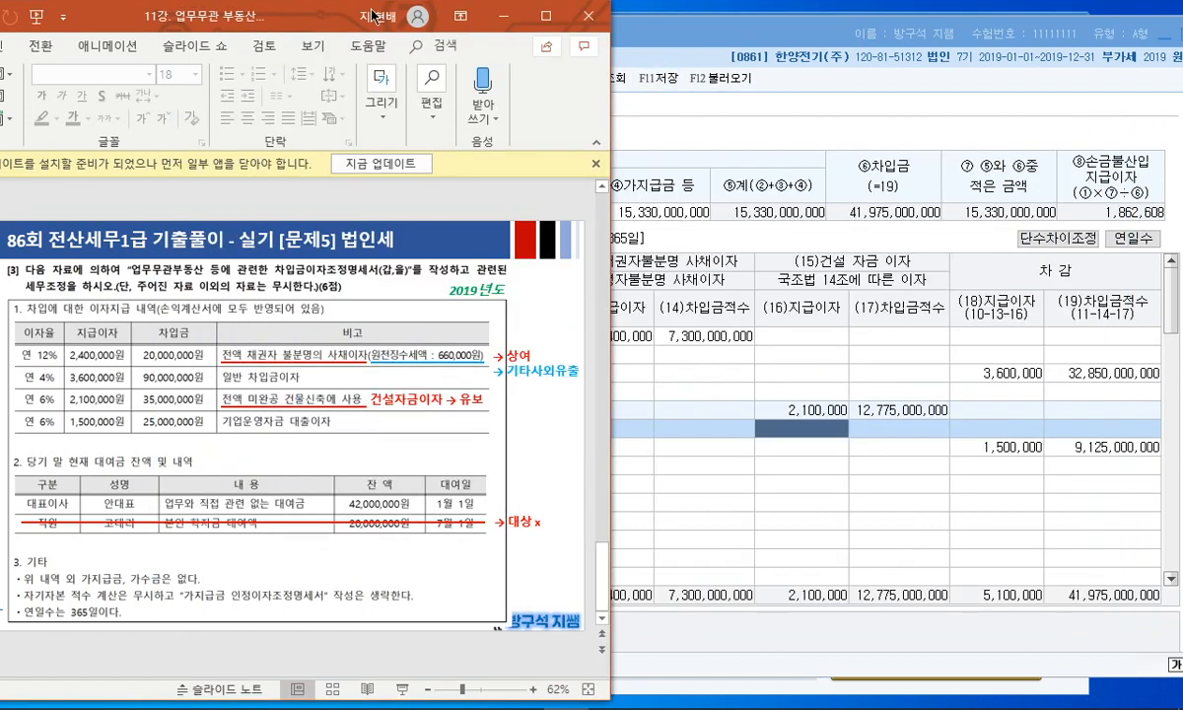
pyautogui.click(555, 18)
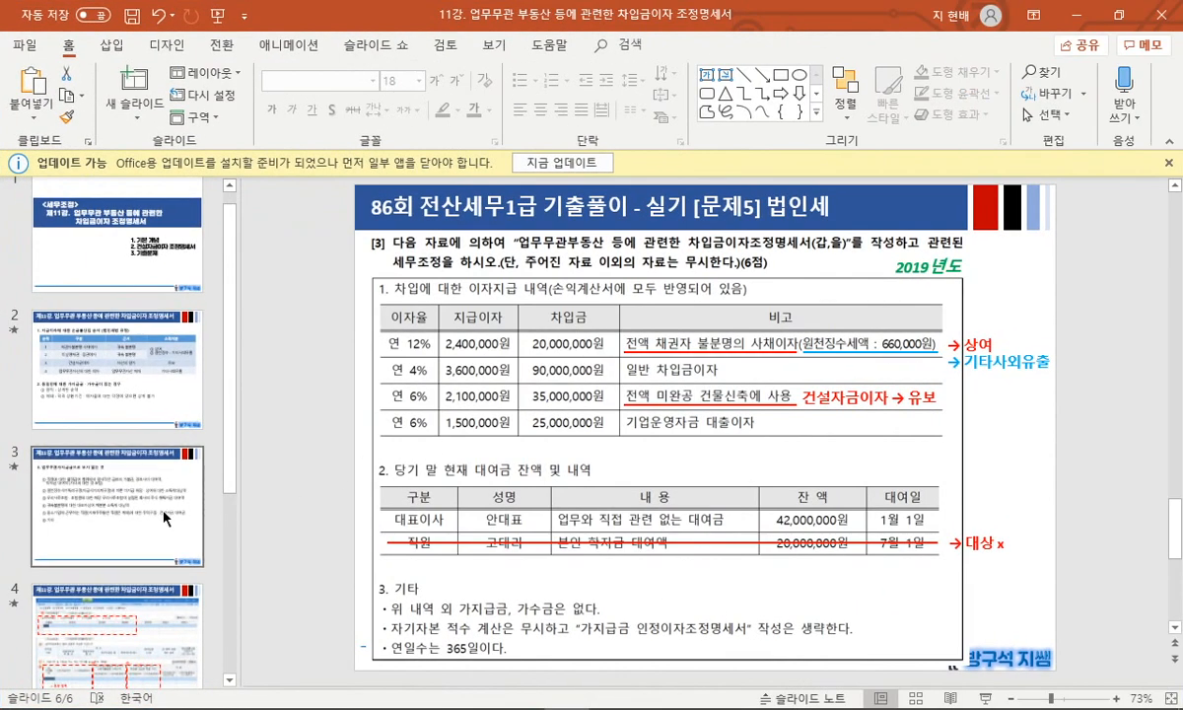
pyautogui.scroll(-3, 169, 548)
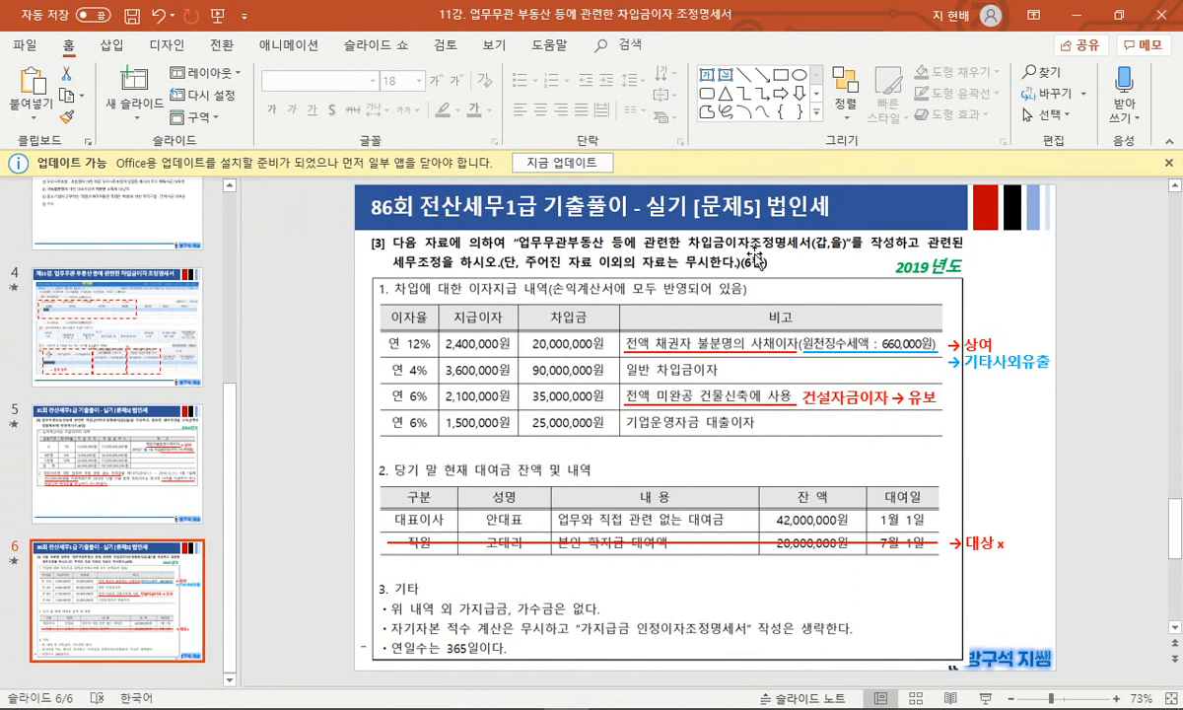
pyautogui.scroll(5, 116, 276)
# - Review slides 1 through 4, then return to slide 6 with the 86회 exam problem
pyautogui.click(122, 254)
pyautogui.click(128, 351)
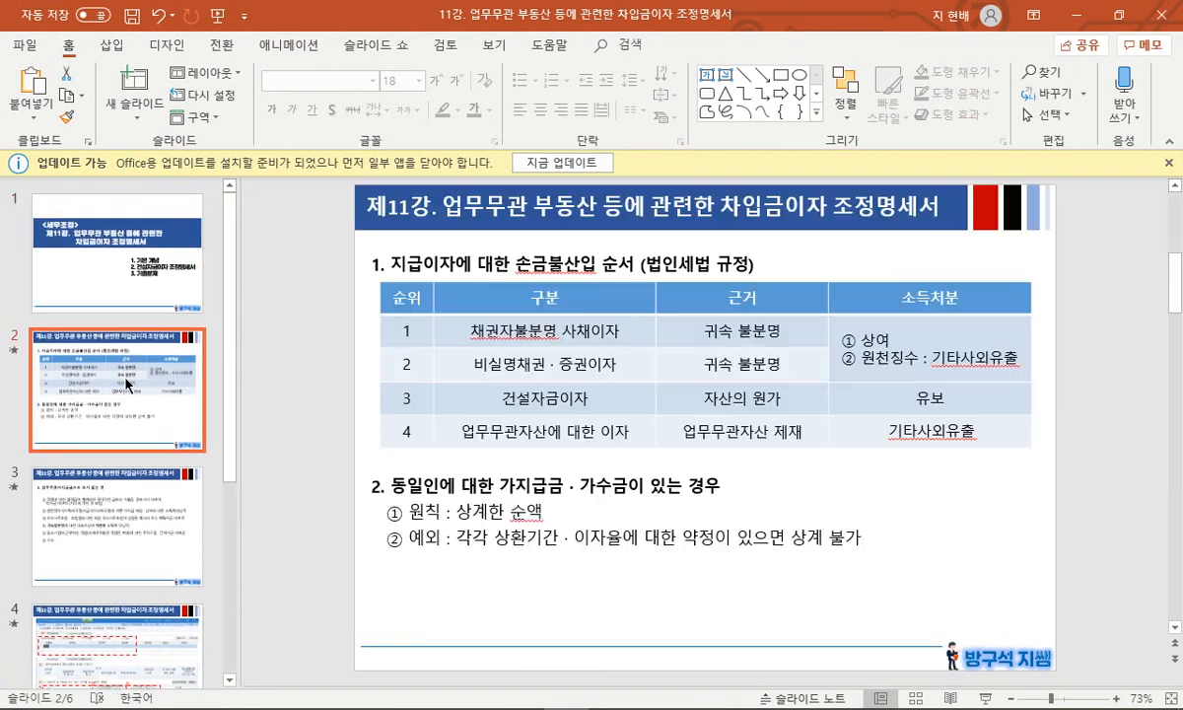
pyautogui.scroll(-2, 119, 394)
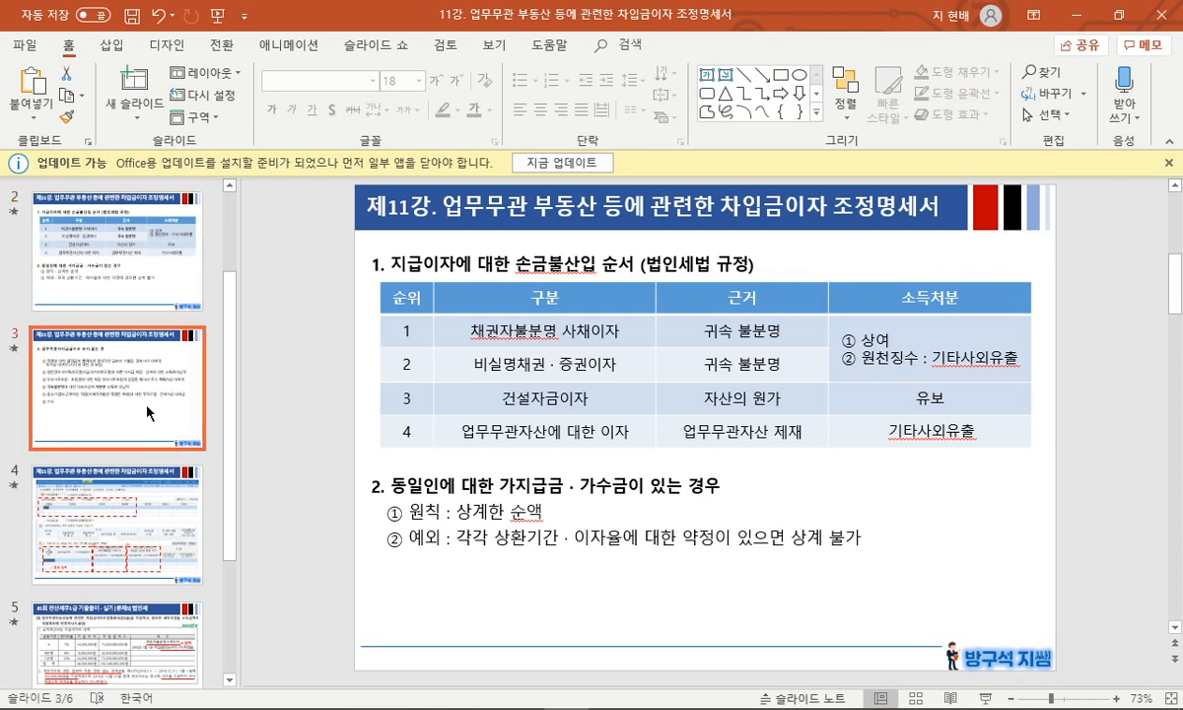
pyautogui.click(192, 409)
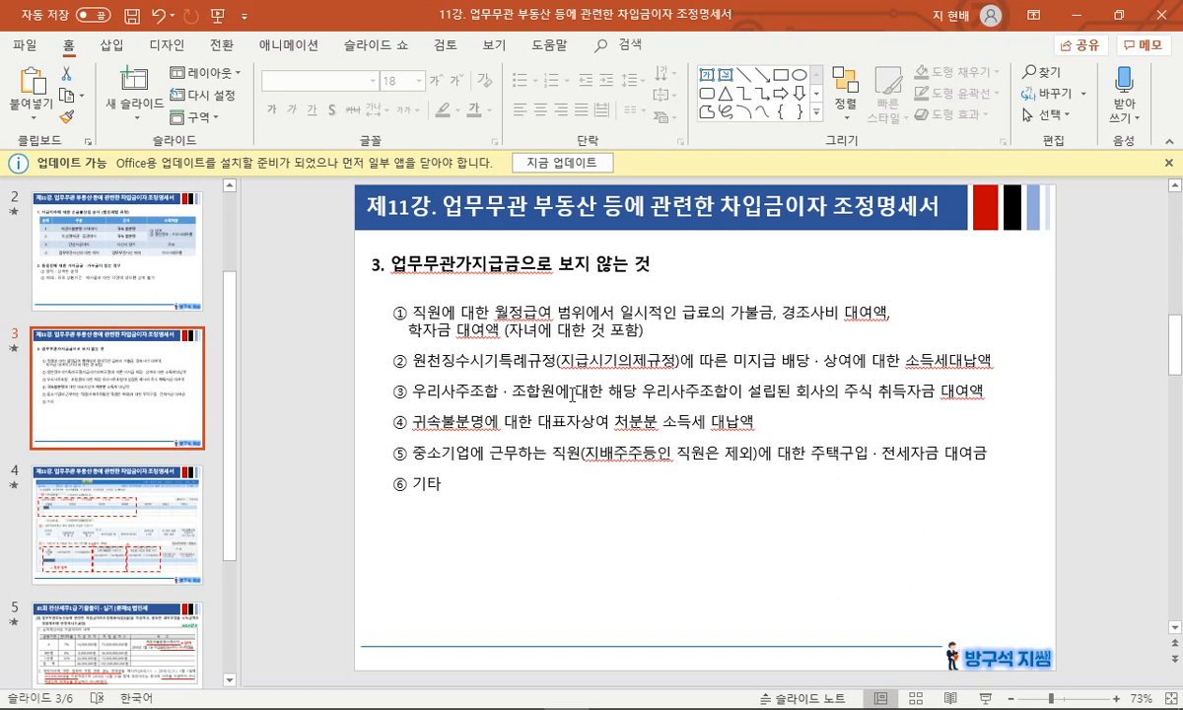
pyautogui.click(132, 510)
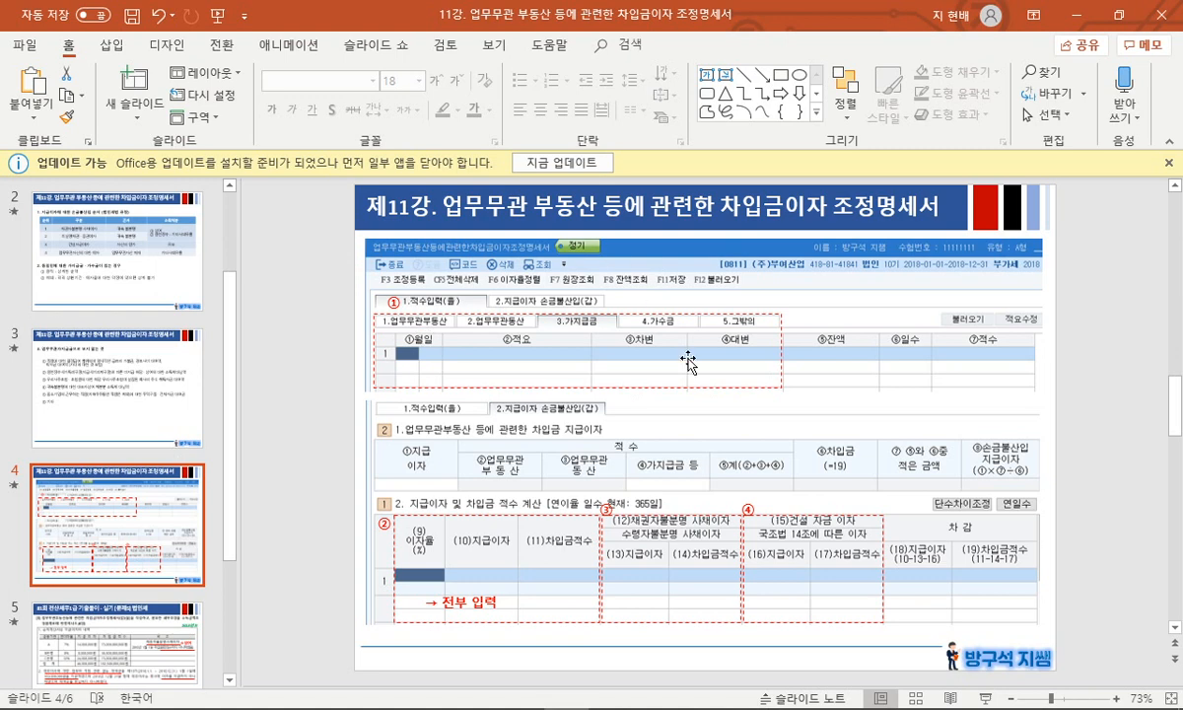
pyautogui.scroll(-3, 173, 570)
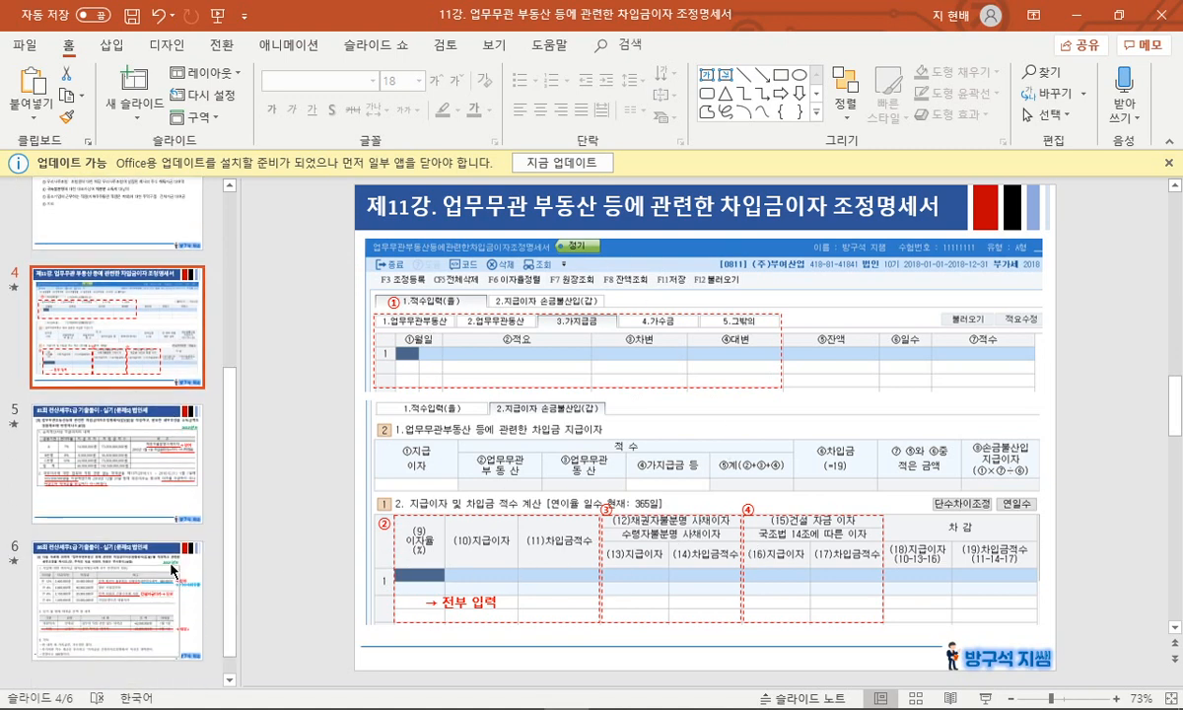
pyautogui.click(173, 569)
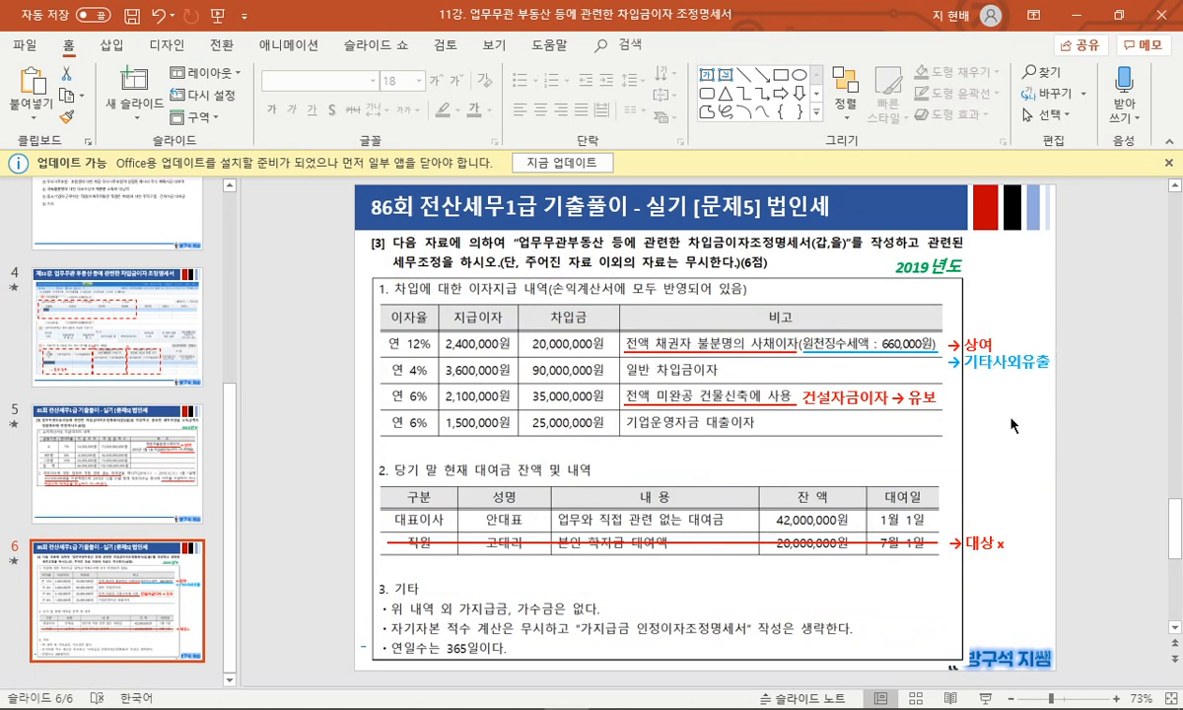
pyautogui.click(1088, 468)
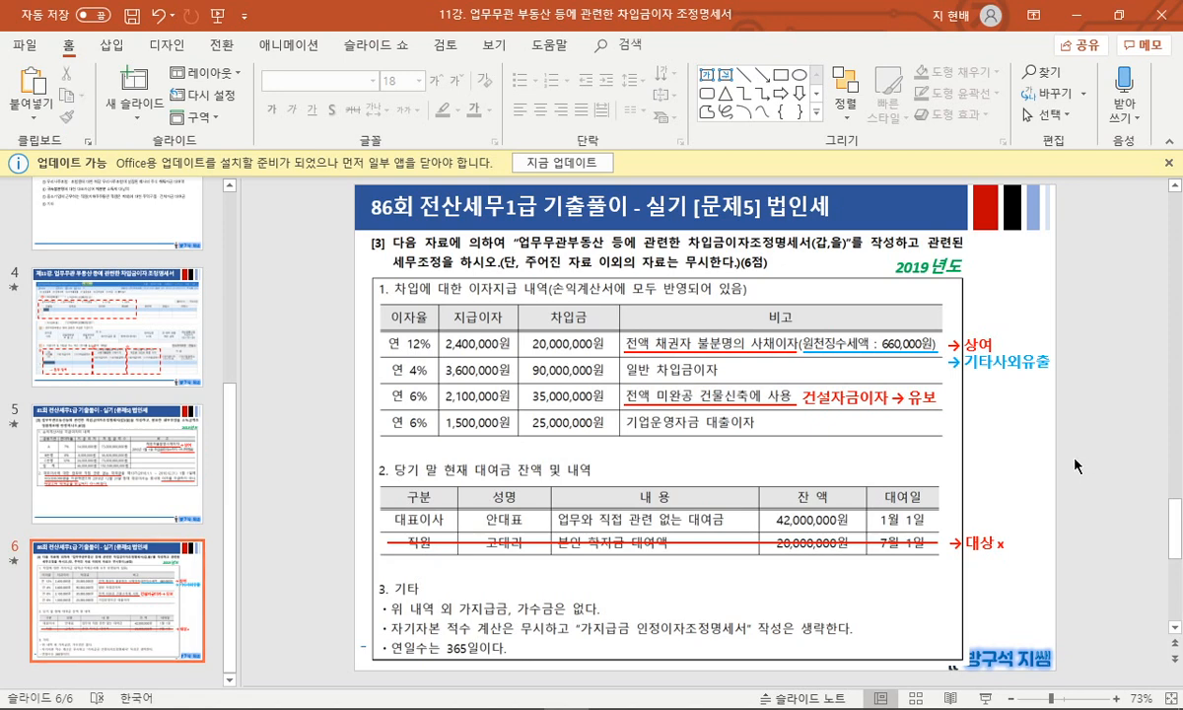